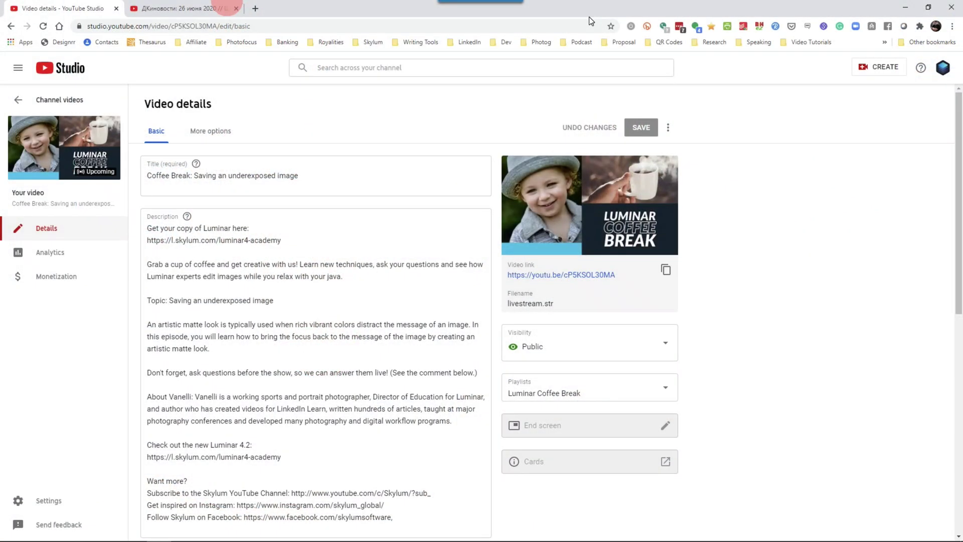
Switch from the browser to Luminar 4, where the underexposed portrait is open for editing.
left_click(904, 7)
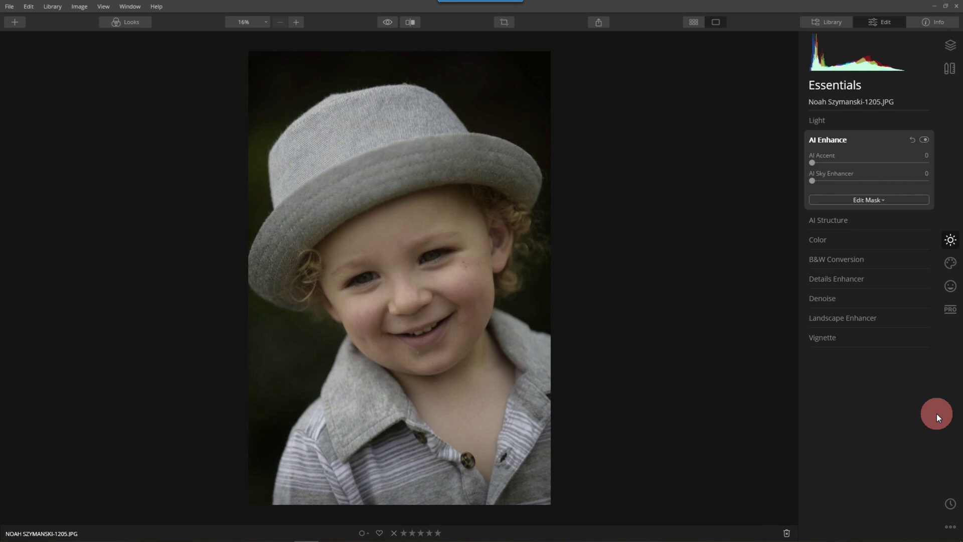
Try the AI Face Enhancer and Artistic Portrait looks from the Portrait collection, and reapply AI Face Enhancer.
left_click(138, 22)
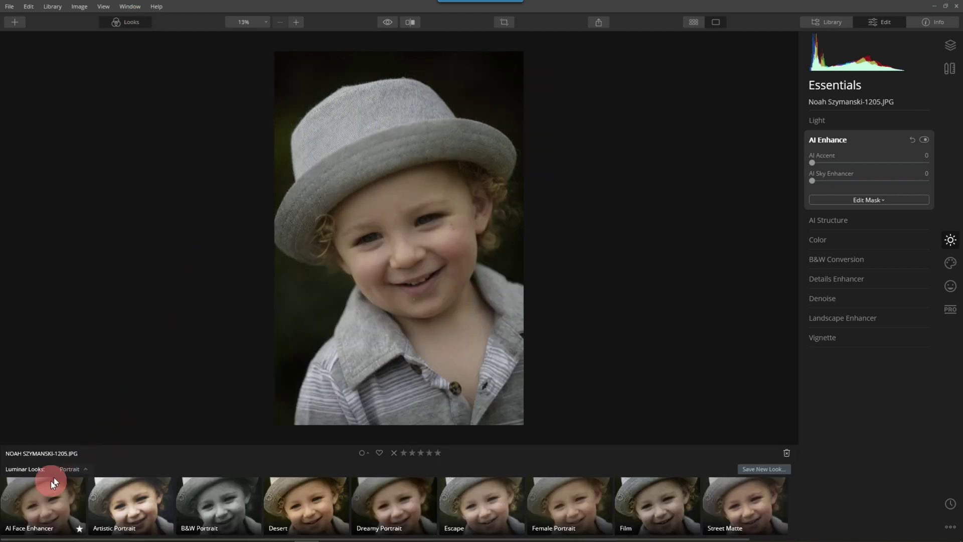
left_click(34, 507)
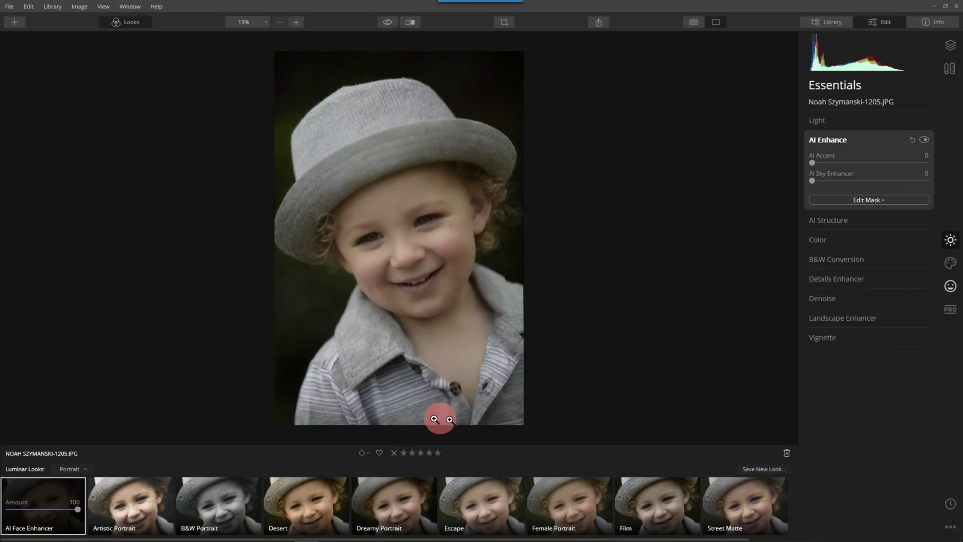
mouse_move(37, 489)
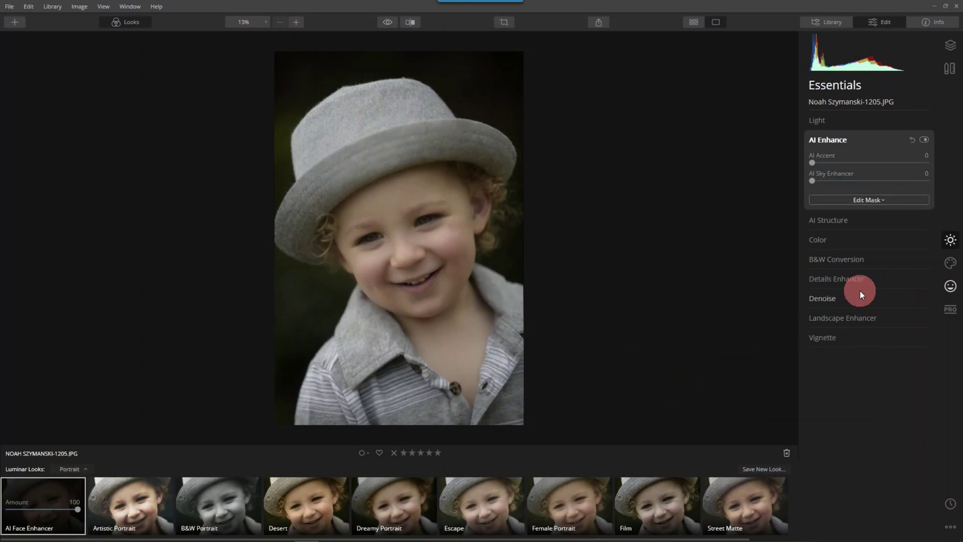
left_click(853, 142)
left_click(137, 497)
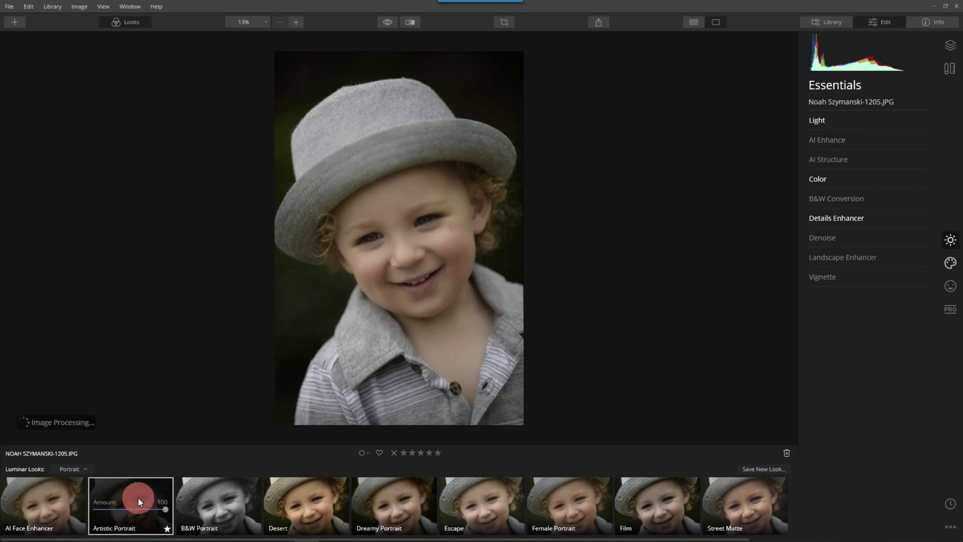
left_click(58, 501)
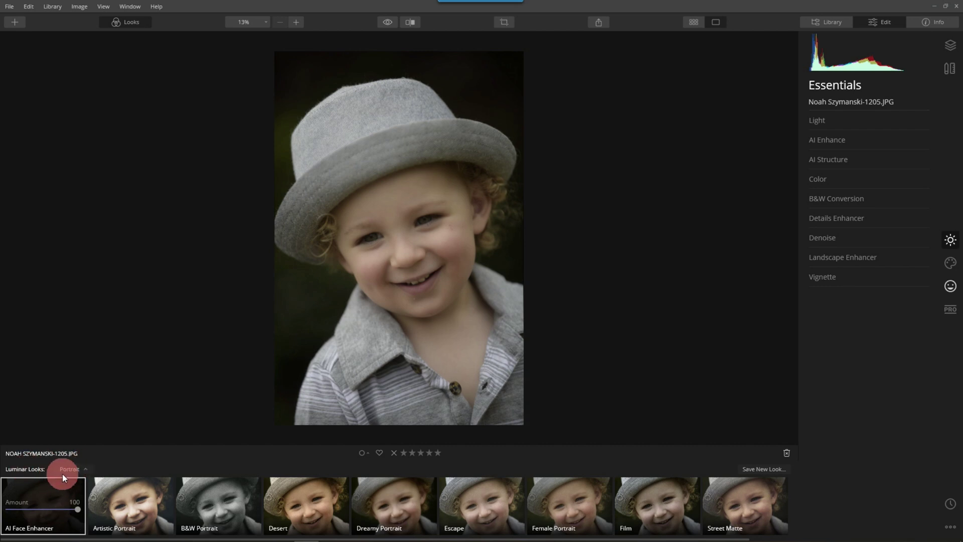
Try the AI Image Enhancer look from the Essentials collection and compare it with the unedited photo.
left_click(62, 474)
left_click(45, 248)
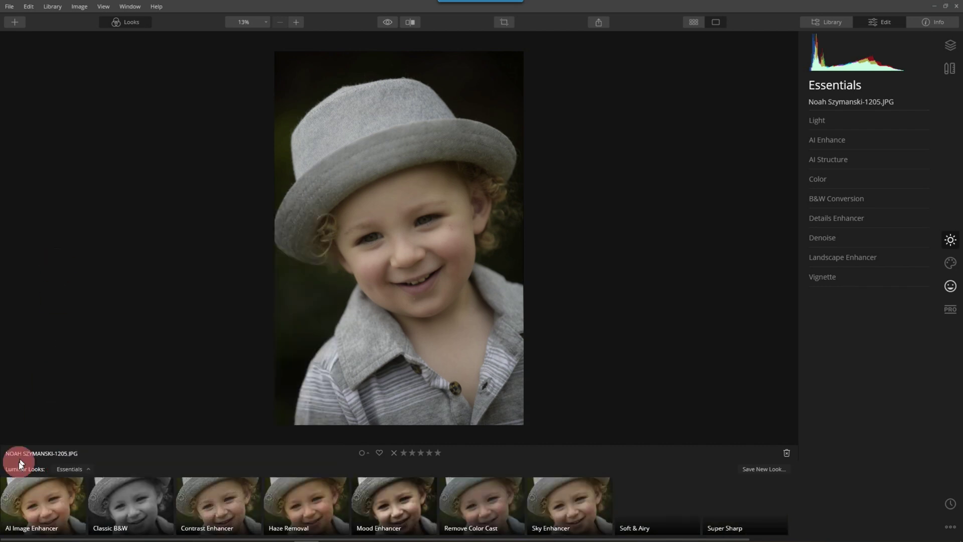
left_click(39, 498)
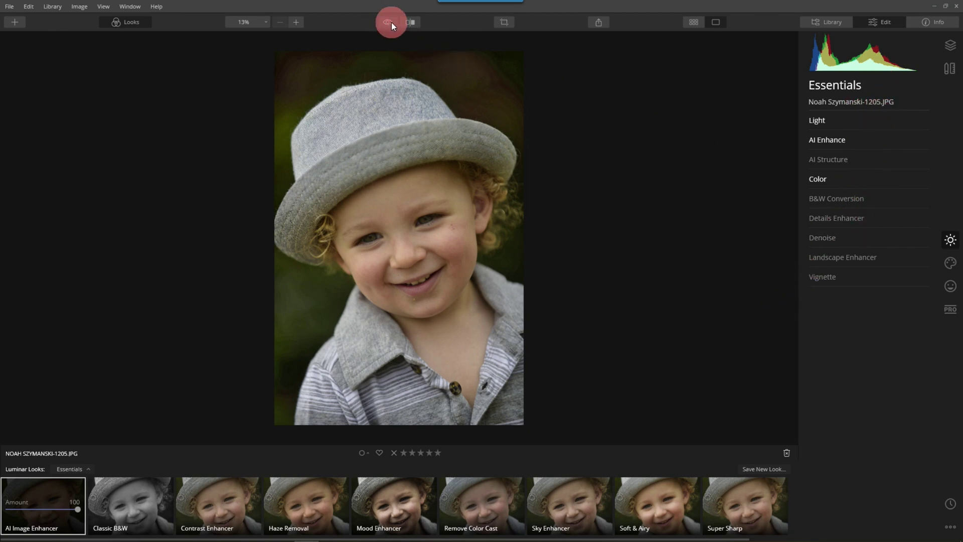
left_click_drag(391, 22, 392, 22)
Revert the photo to Original Image in the edit history and hide the Luminar Looks.
left_click(950, 503)
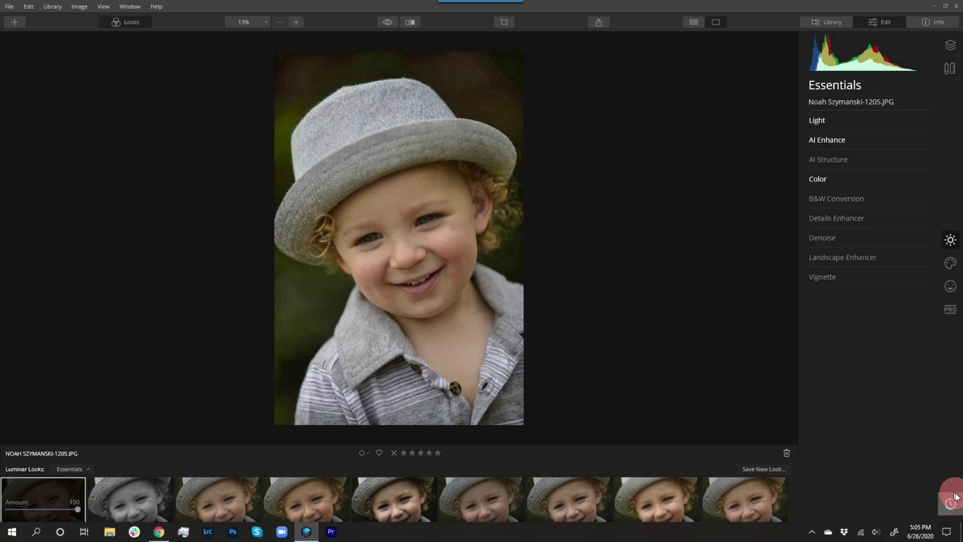
left_click(836, 244)
left_click(830, 200)
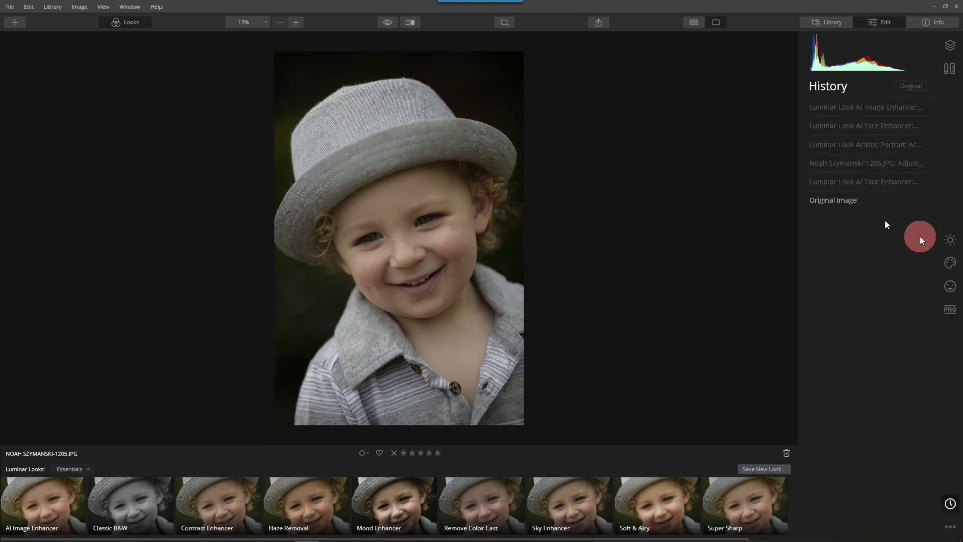
left_click(950, 240)
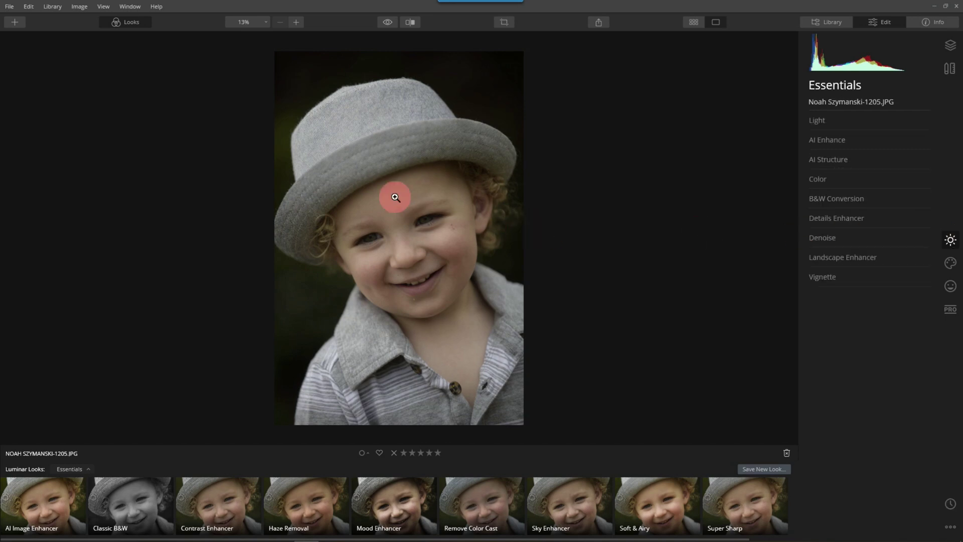
left_click(129, 20)
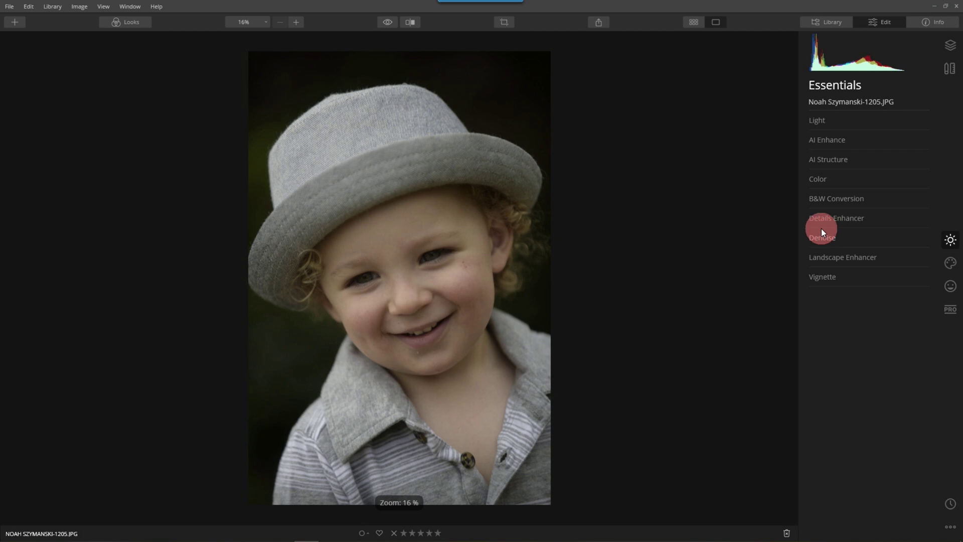
Set AI Accent to 94 in AI Enhance and compare the result with the original photo.
scroll(372, 229, "up", 3)
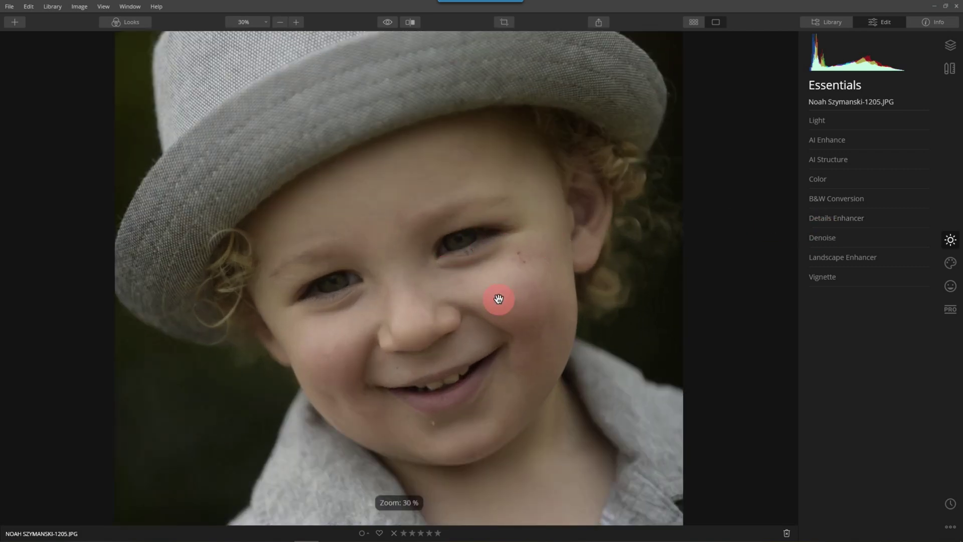
scroll(460, 344, "up", 1)
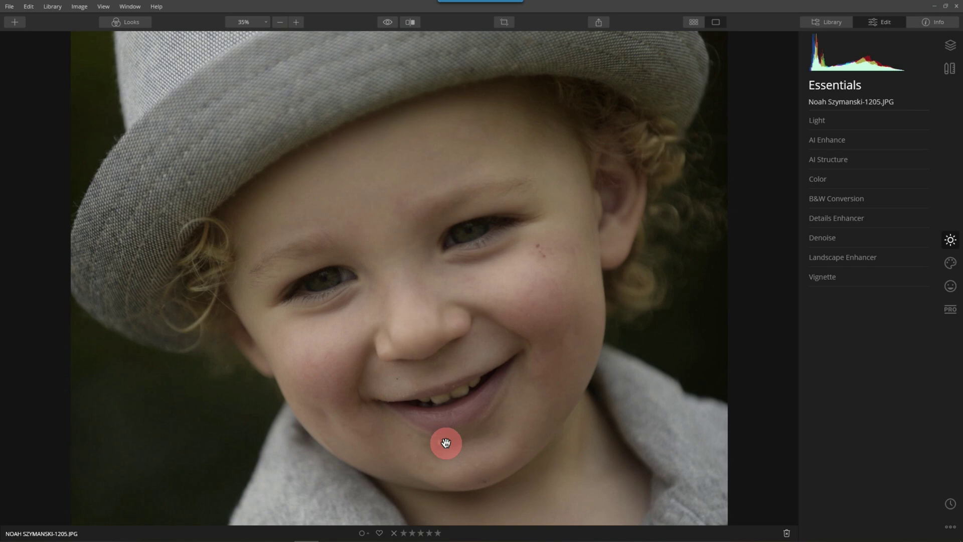
left_click(843, 141)
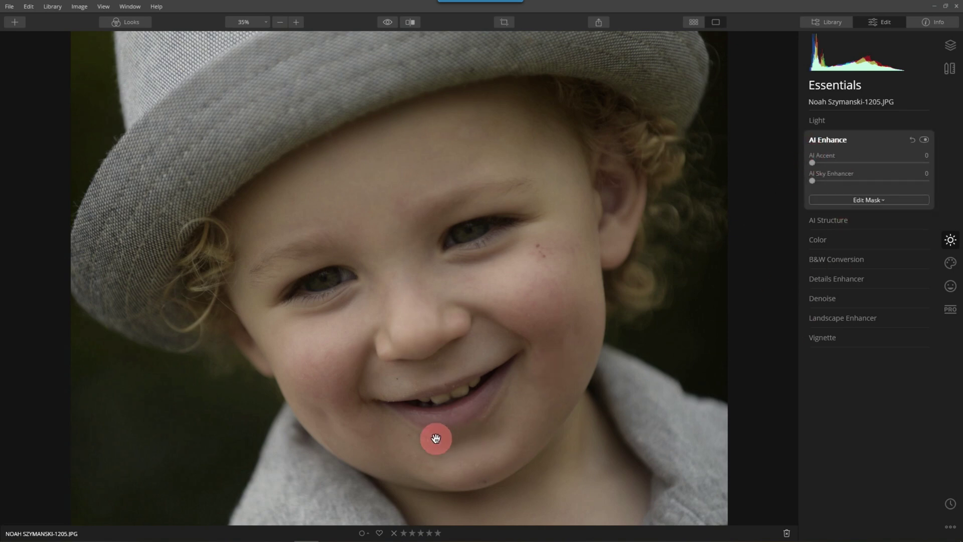
left_click_drag(812, 163, 901, 154)
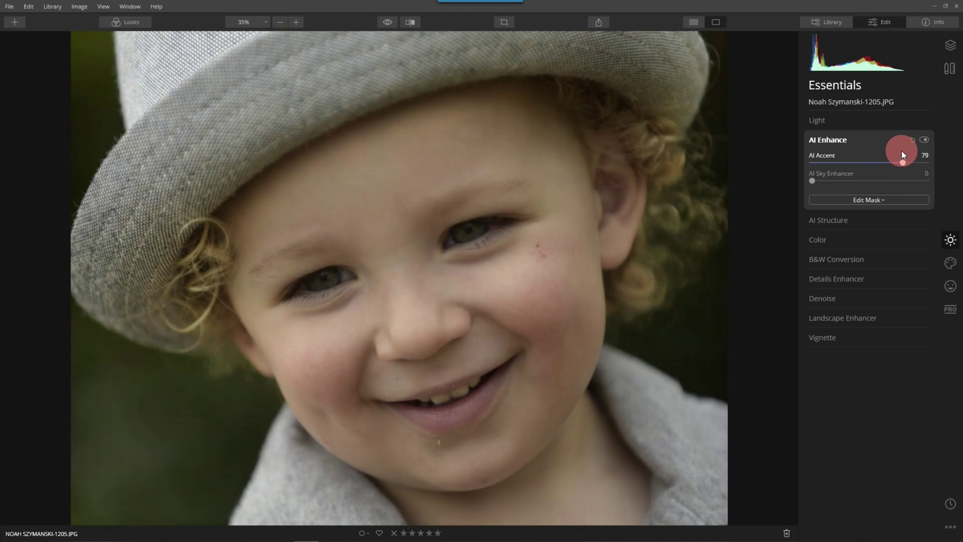
left_click(614, 239)
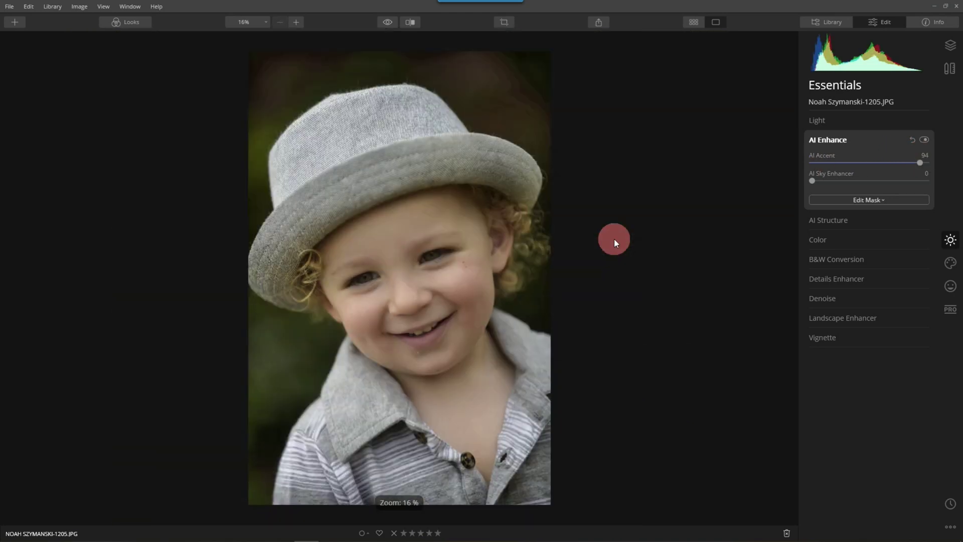
left_click(387, 22)
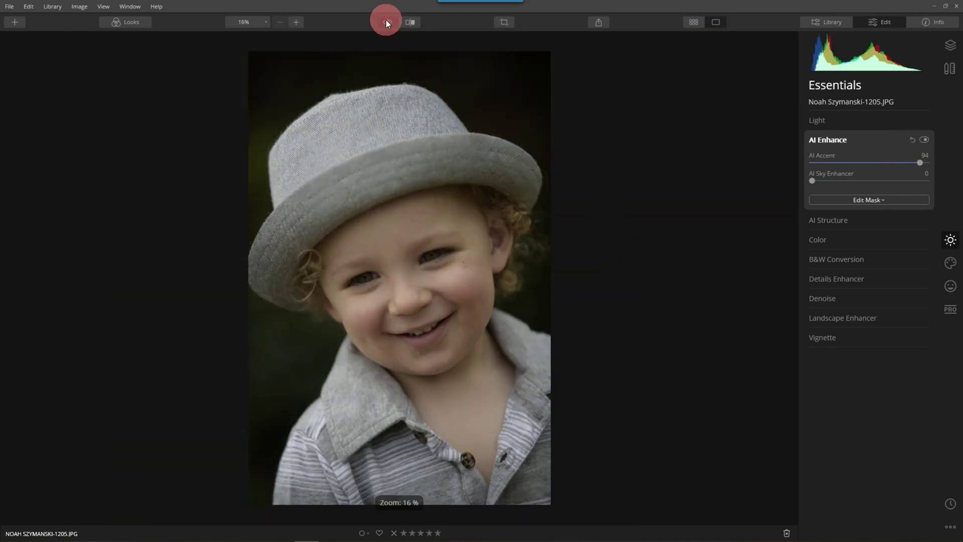
left_click(387, 22)
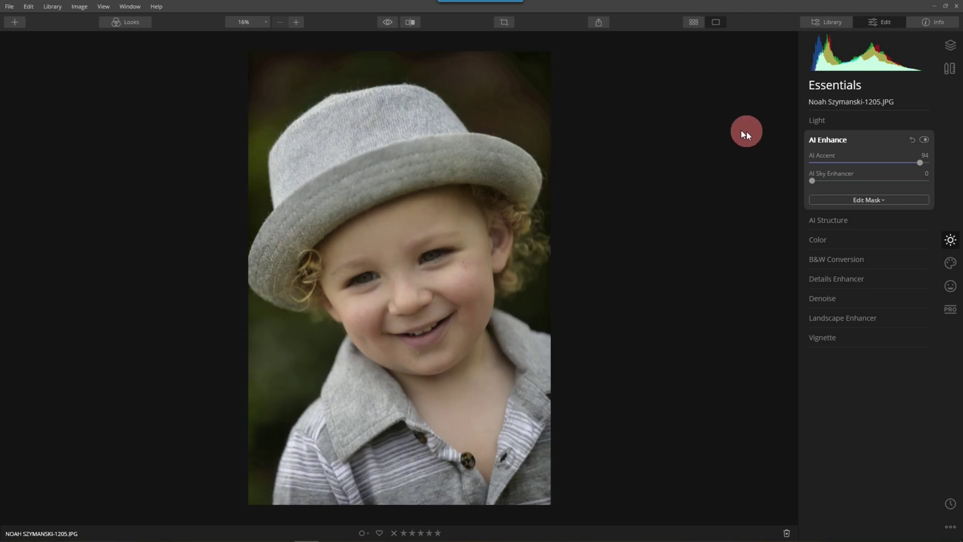
In the Light tool, try an Exposure of 0.88, reset it, and set Smart Contrast to 20.
left_click(844, 141)
left_click(828, 123)
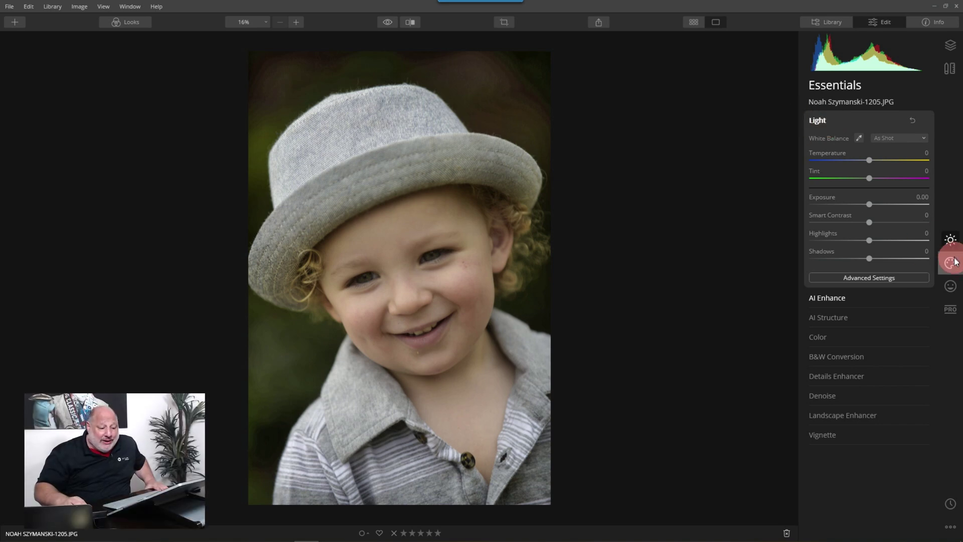
left_click(884, 279)
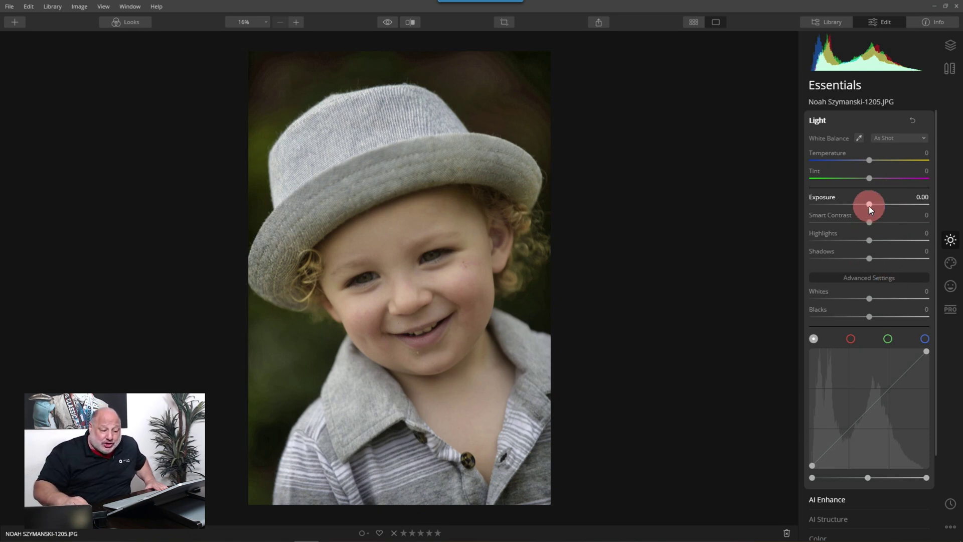
left_click_drag(870, 208, 880, 207)
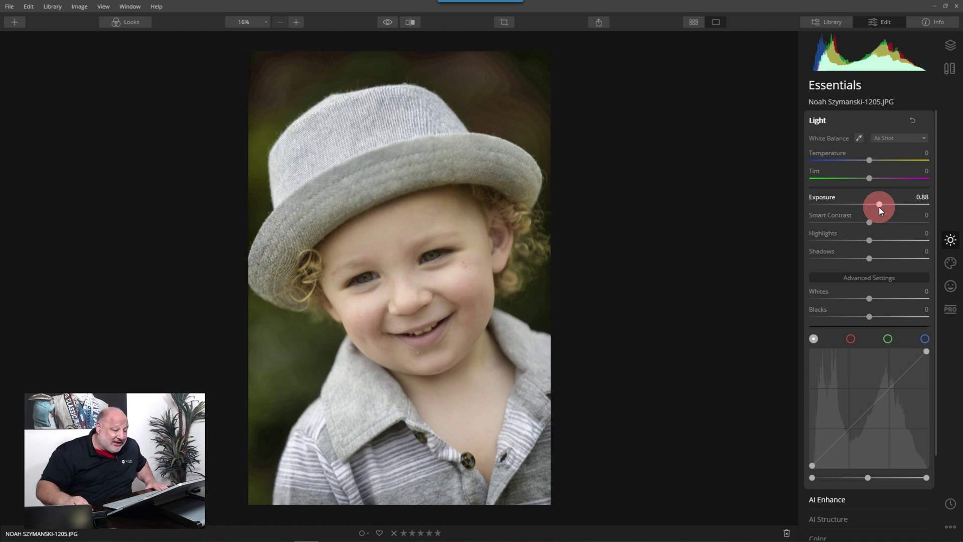
double_click(823, 199)
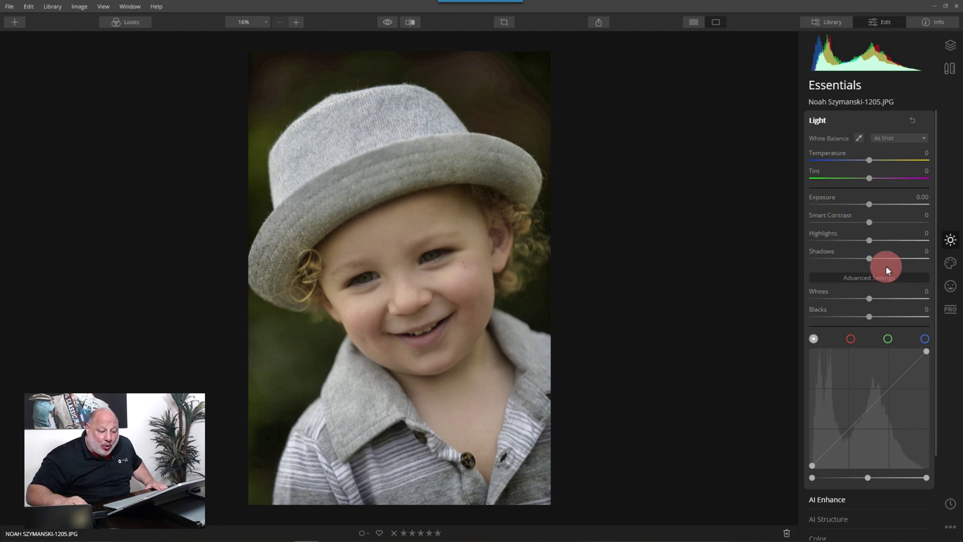
left_click_drag(874, 222, 880, 221)
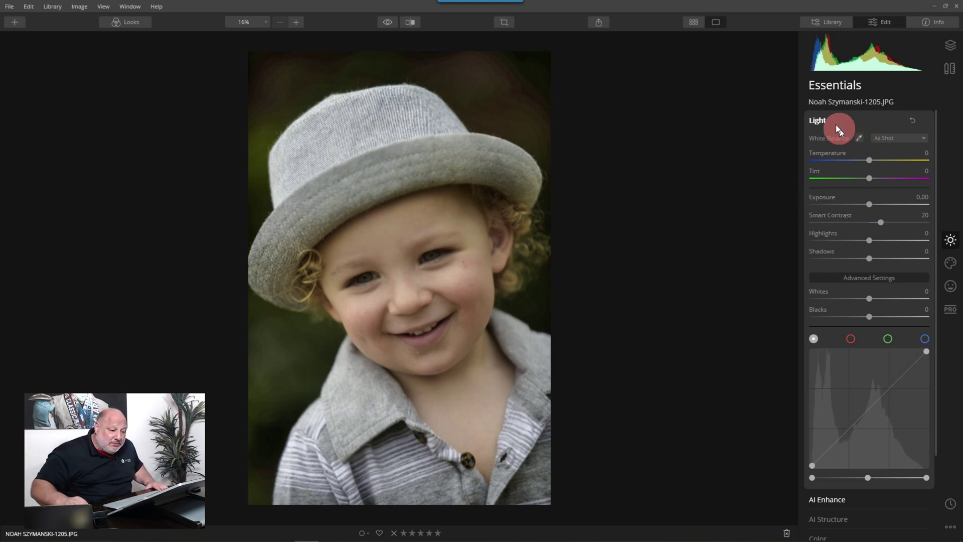
left_click(820, 120)
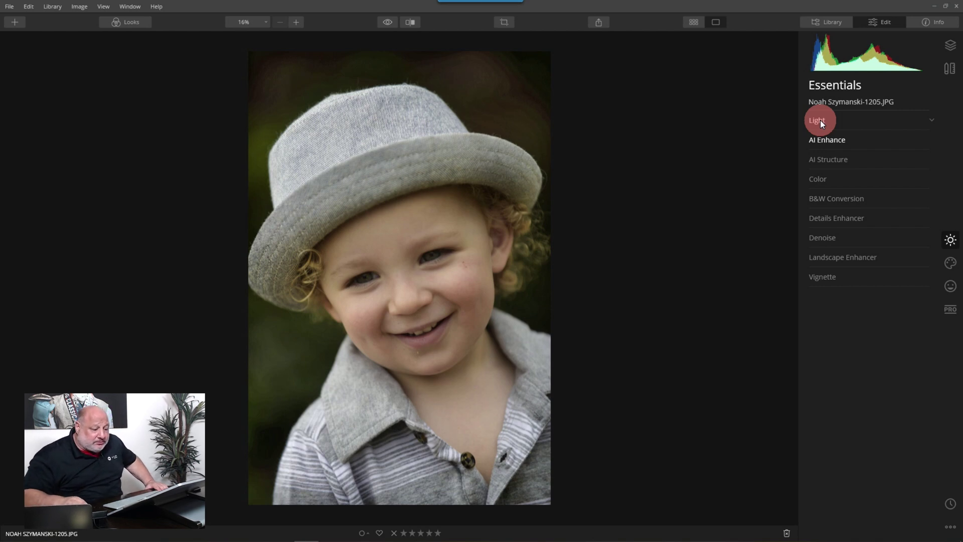
Brighten the boy's face with the AI Portrait Enhancer by setting Face Light to 60.
left_click(950, 286)
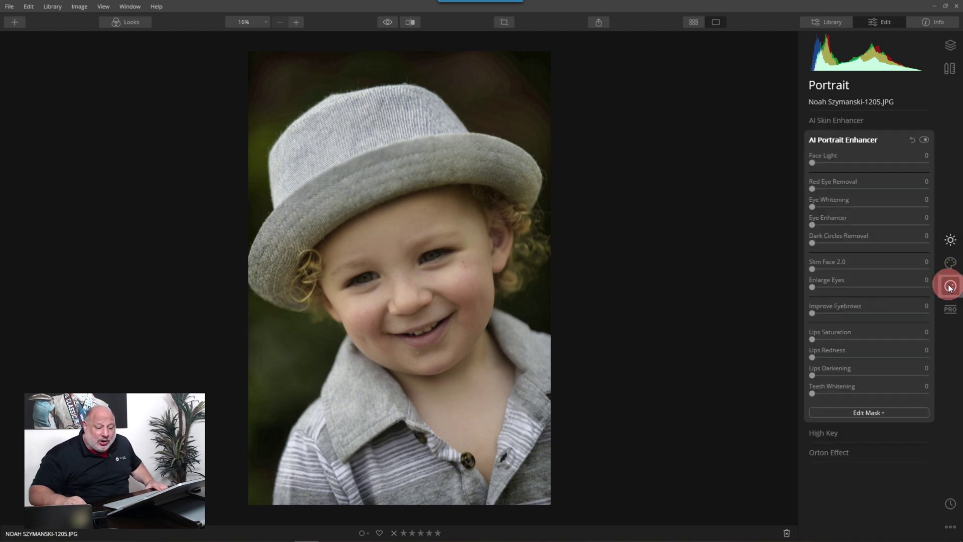
left_click(808, 163)
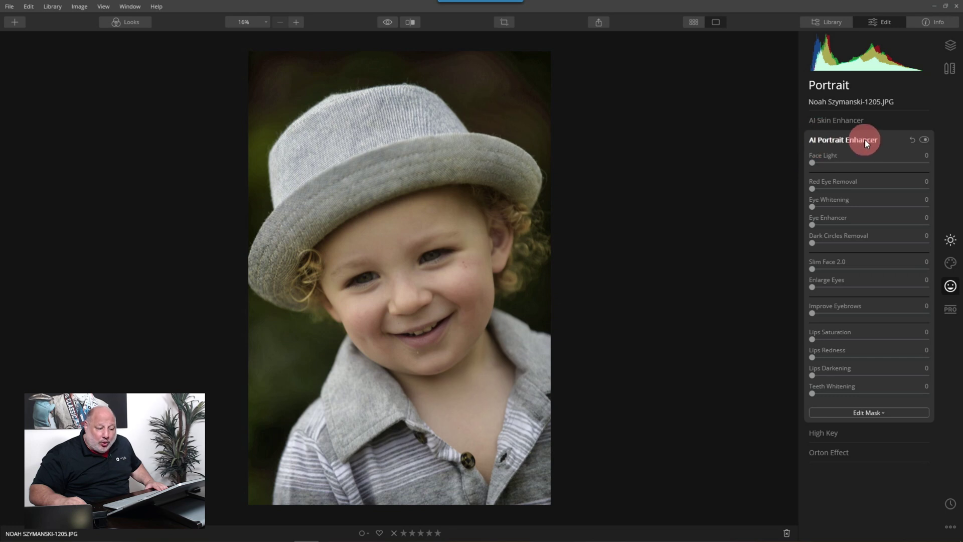
left_click_drag(813, 162, 881, 164)
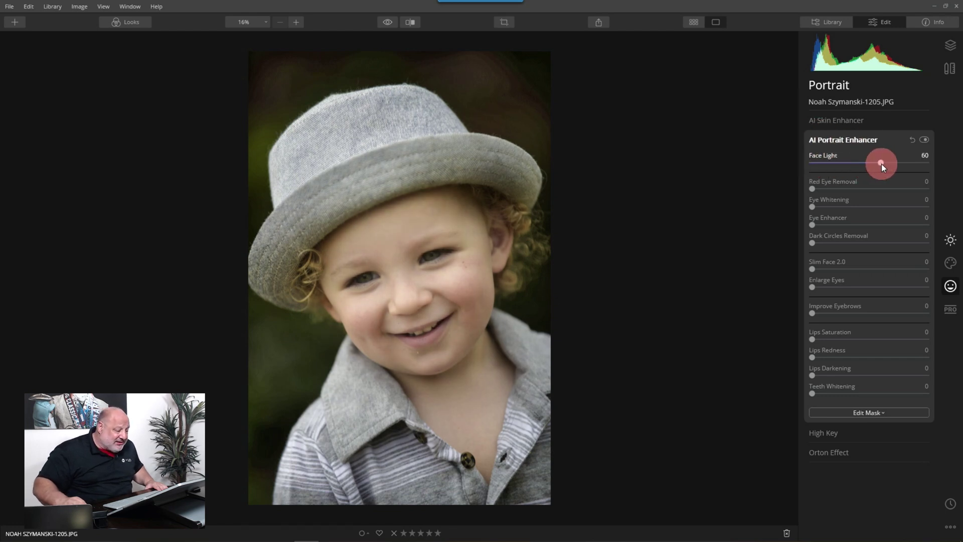
Set Eye Enhancer to 81 and Dark Circles Removal to 46, and compare the portrait with the original.
left_click_drag(811, 223, 883, 223)
left_click(821, 242)
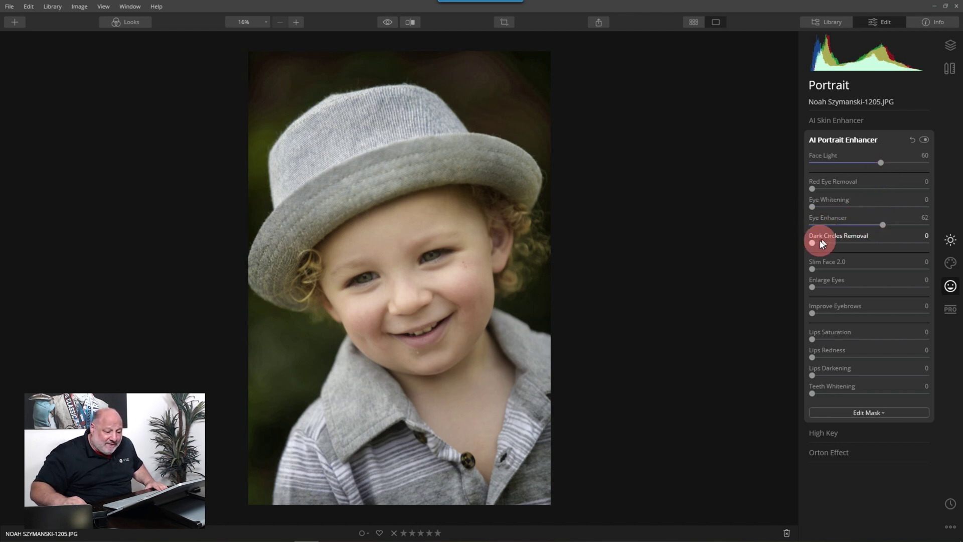
left_click_drag(820, 239, 874, 236)
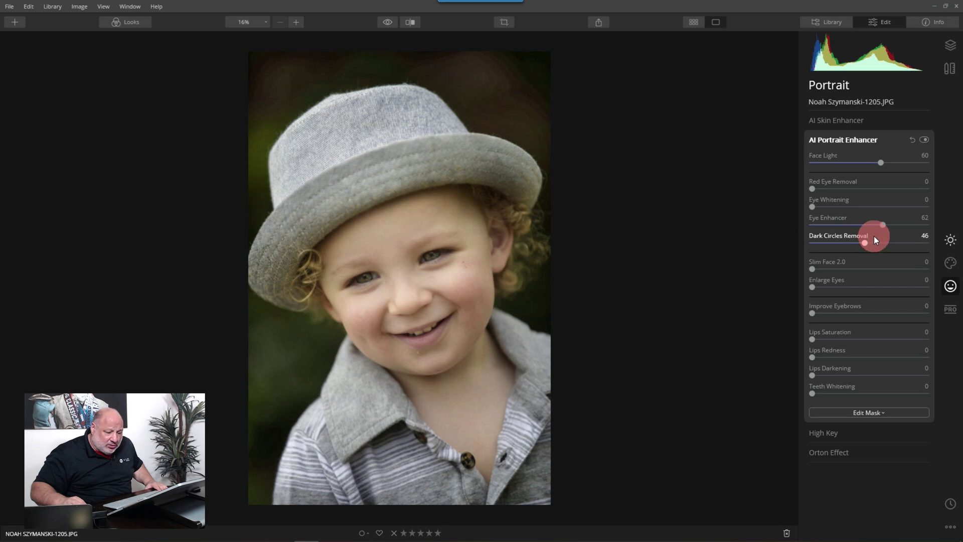
left_click(883, 224)
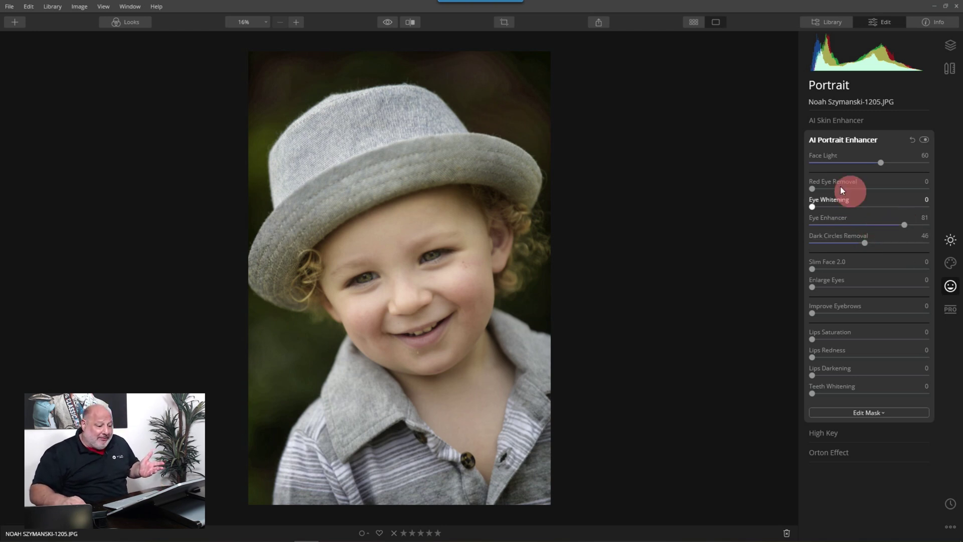
left_click(387, 22)
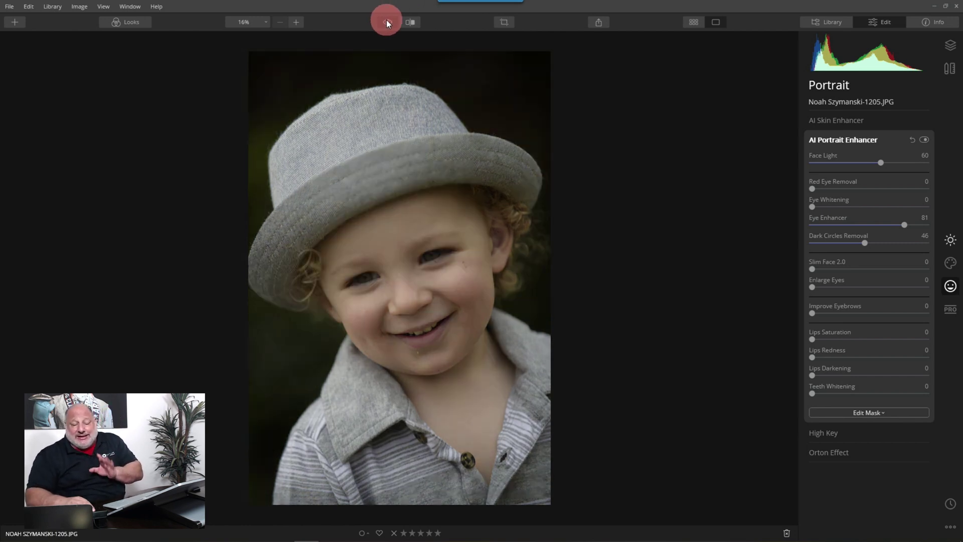
left_click(386, 22)
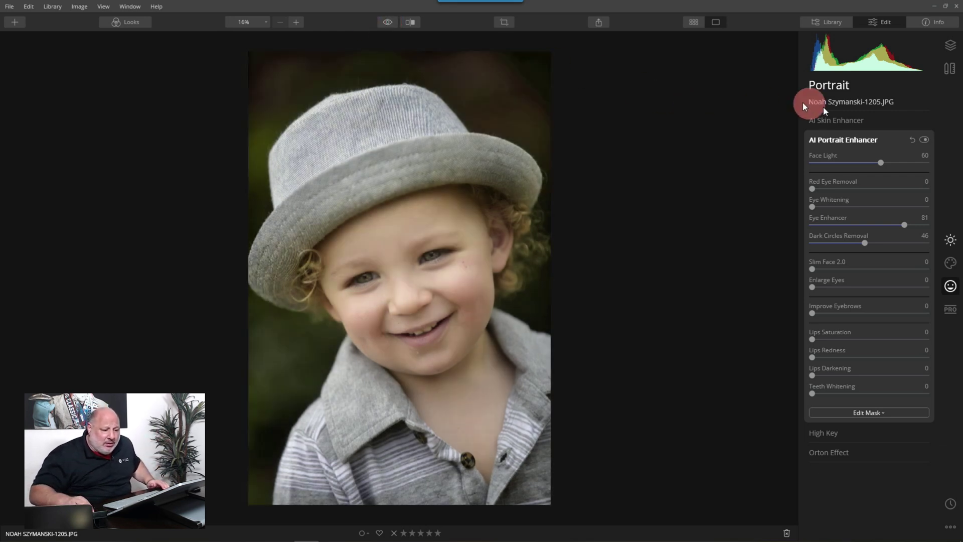
Smooth the boy's skin with an AI Skin Enhancer Amount of 17 and inspect the face up close.
left_click(844, 119)
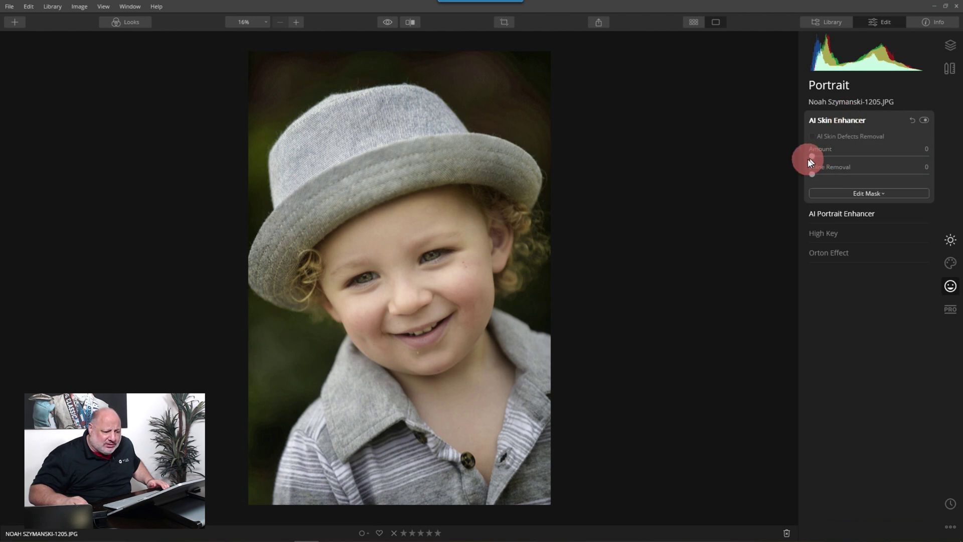
left_click_drag(811, 157, 831, 156)
scroll(381, 238, "up", 2)
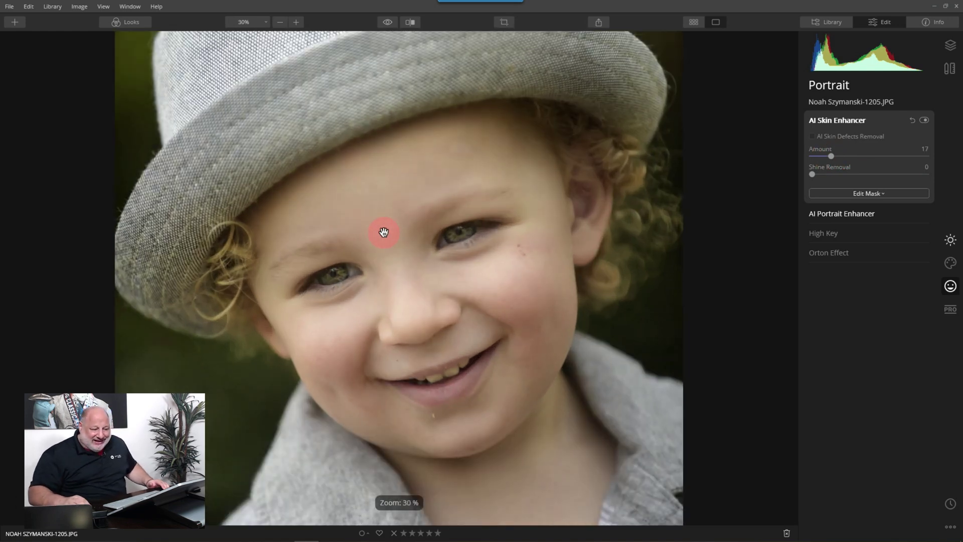
In Advanced Contrast, set Shadows Contrast to 63 and Shadows Balance to -51, and compare the photo with the filter off.
scroll(384, 232, "up", 1)
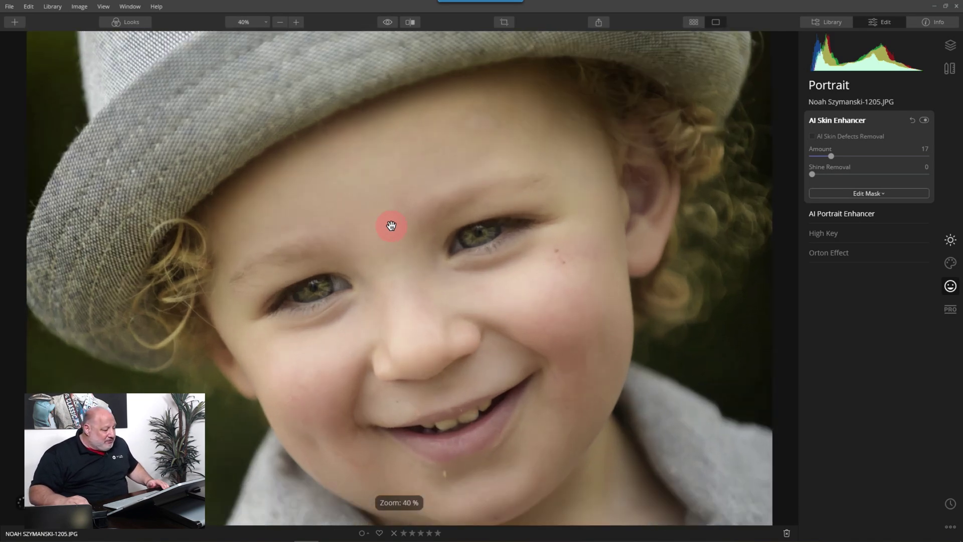
scroll(402, 321, "down", 2)
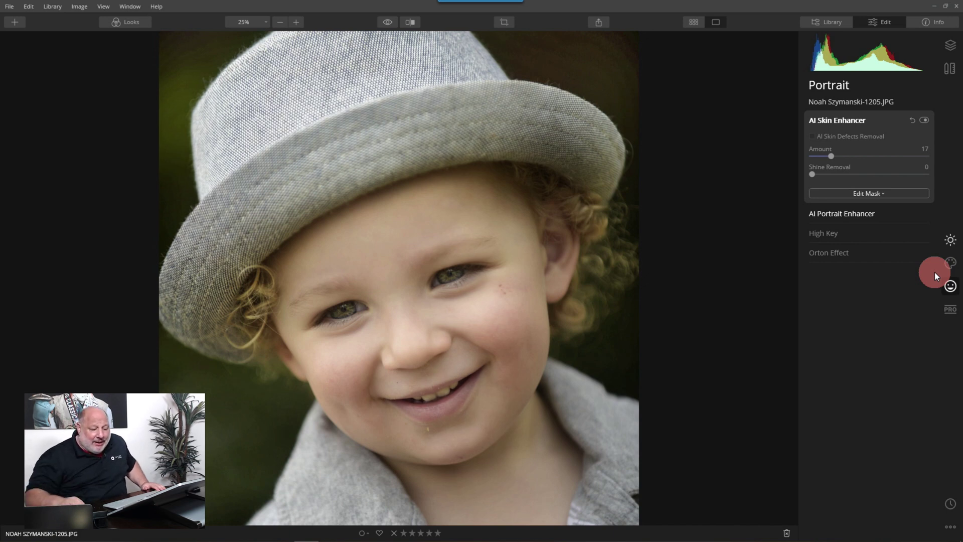
left_click(953, 311)
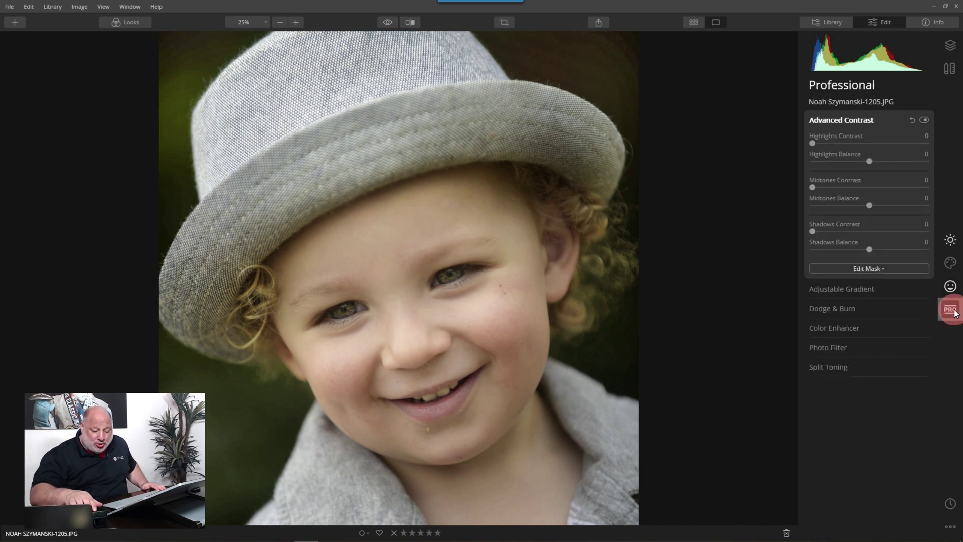
left_click(850, 120)
left_click(855, 120)
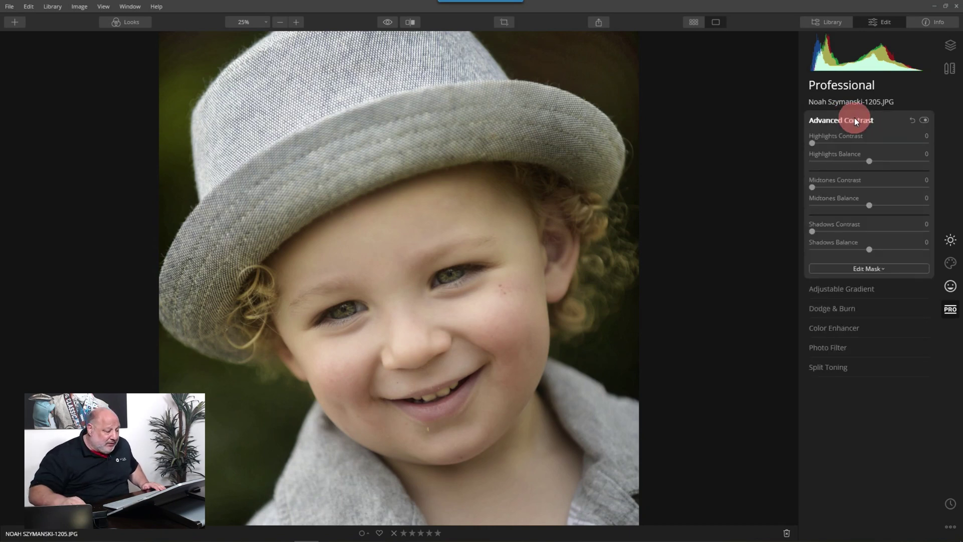
scroll(522, 243, "down", 3)
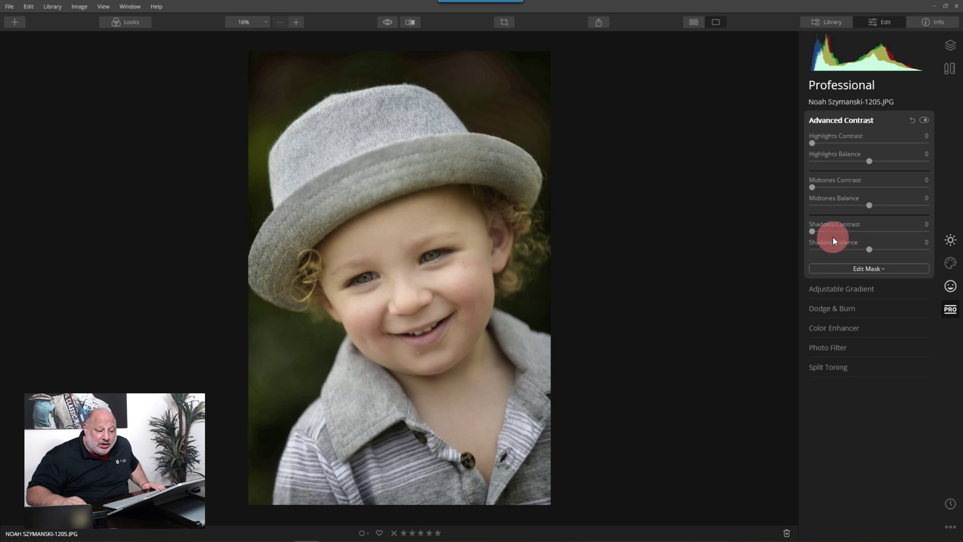
left_click_drag(815, 233, 836, 258)
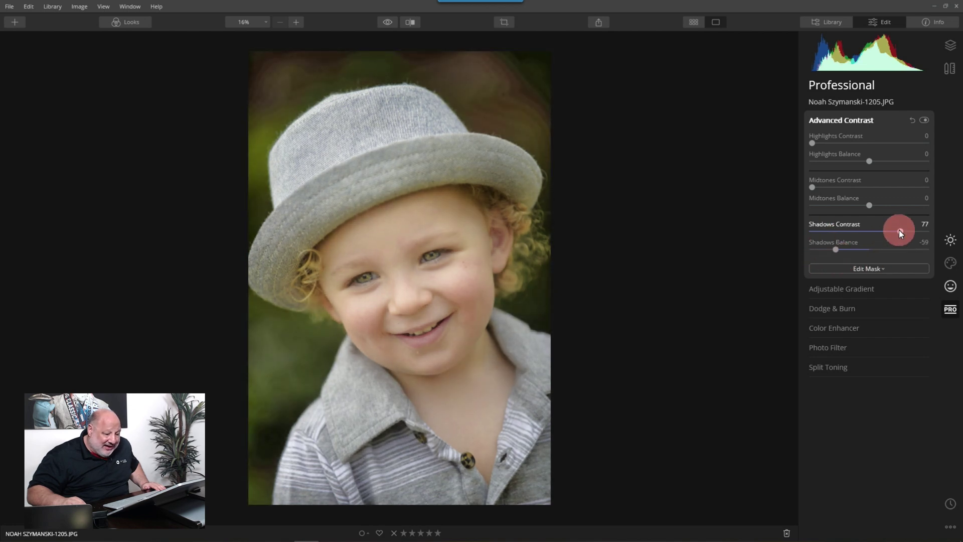
left_click_drag(884, 235, 880, 236)
left_click(835, 248)
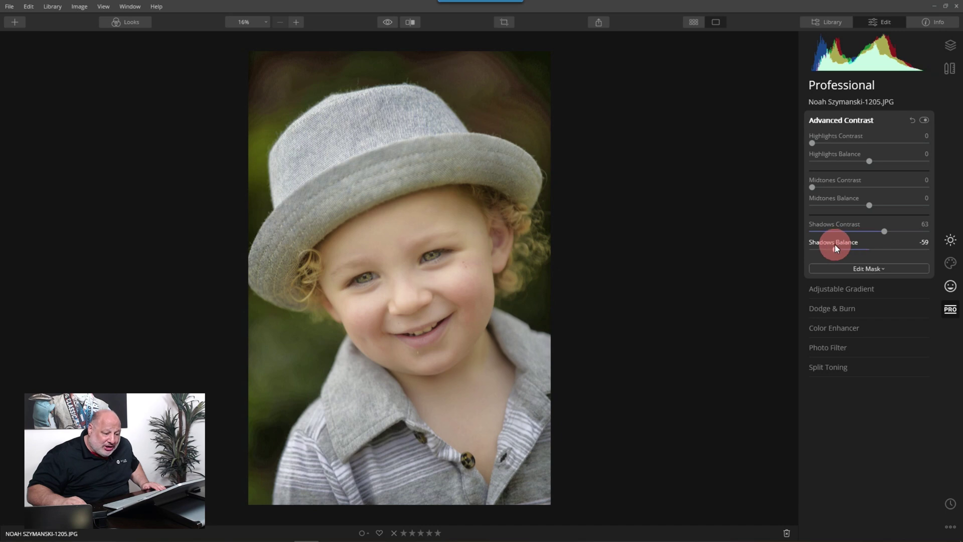
left_click(928, 112)
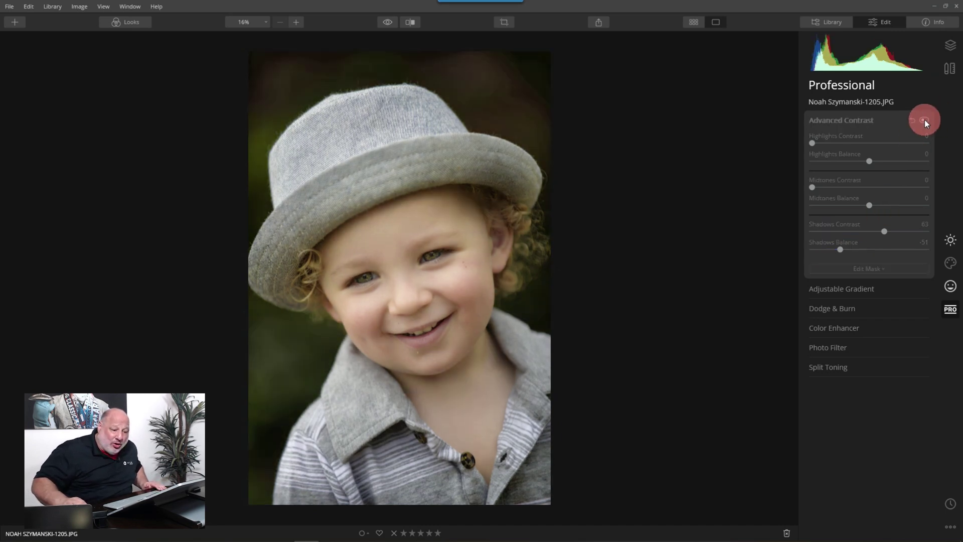
left_click(924, 120)
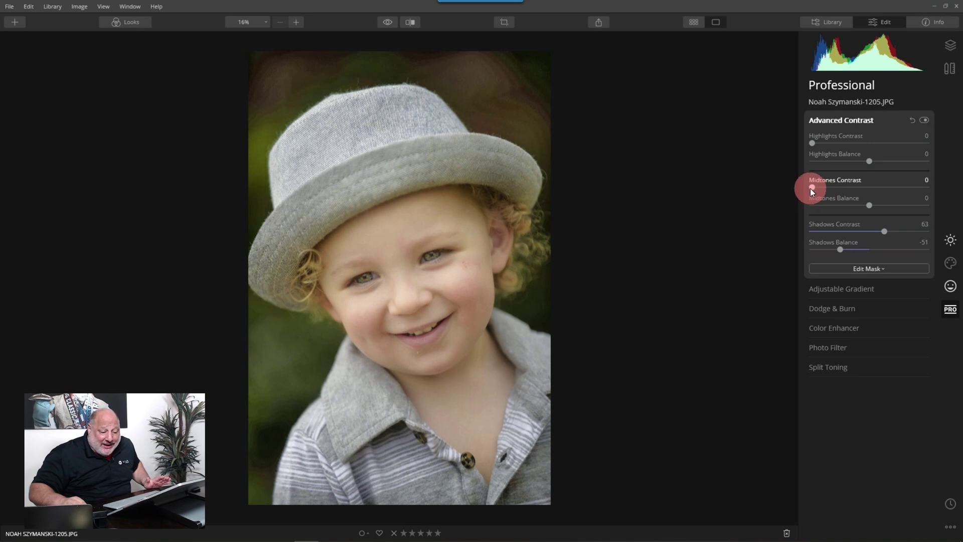
Set Highlights Contrast to 32, Highlights Balance to -42, Midtones Contrast to 7 and Midtones Balance to -56, and compare before and after.
key("ctrl+equal")
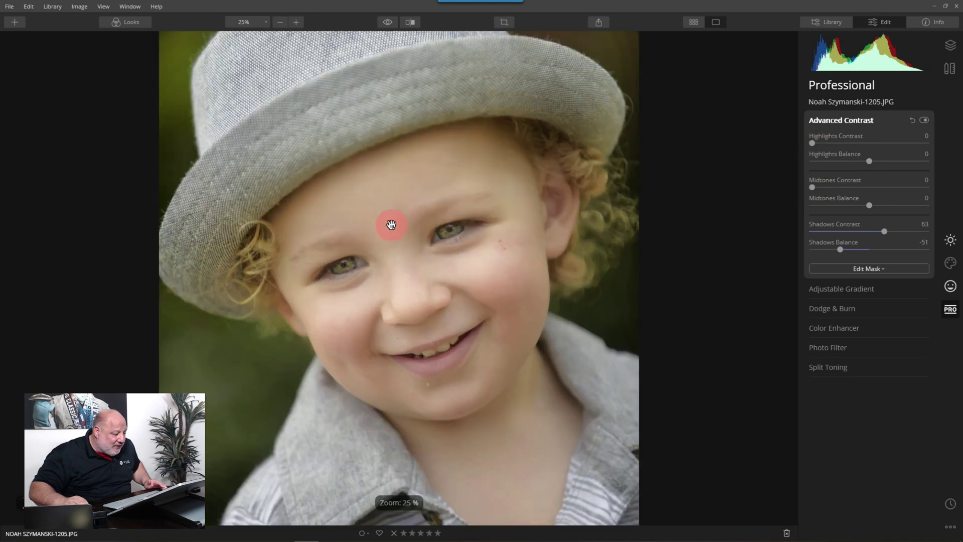
key("ctrl+equal")
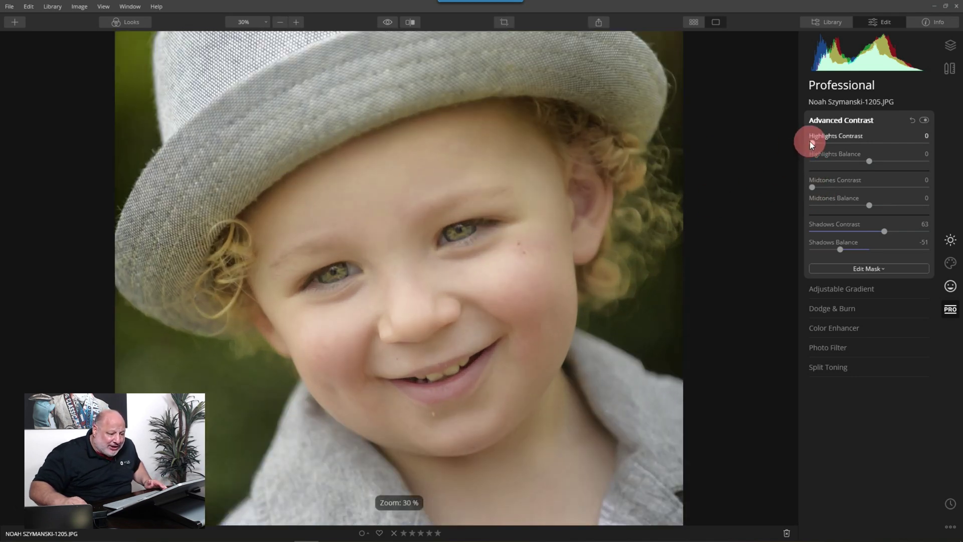
left_click_drag(812, 144, 845, 161)
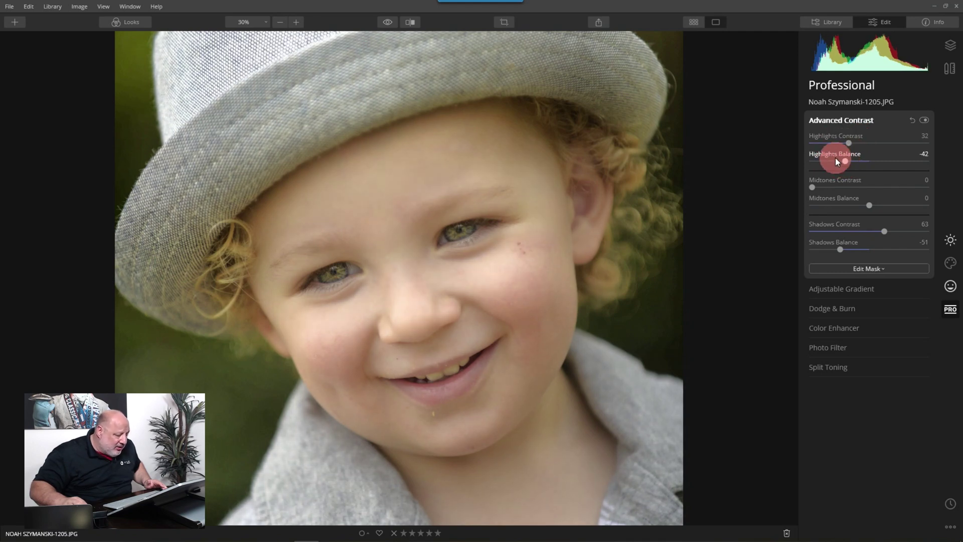
left_click(813, 189)
left_click_drag(813, 189, 858, 203)
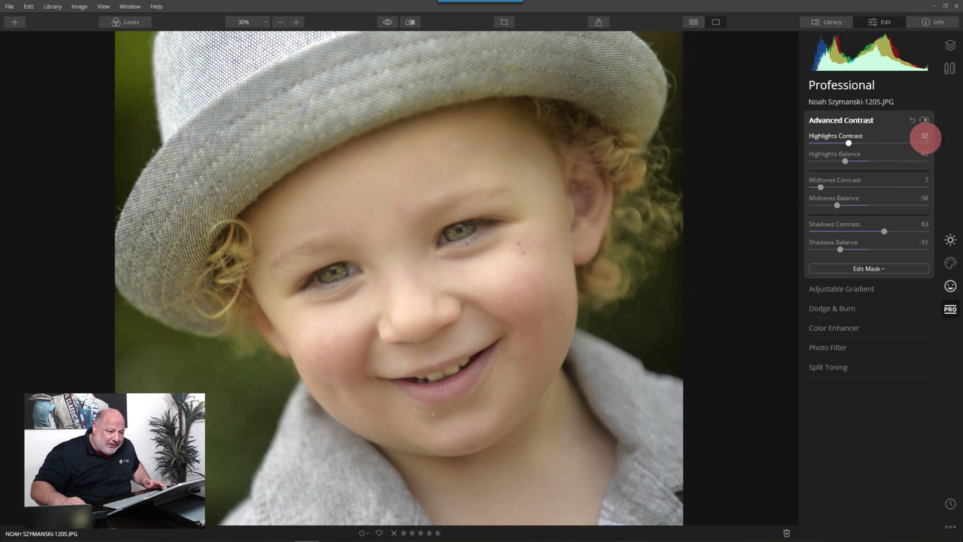
left_click(925, 120)
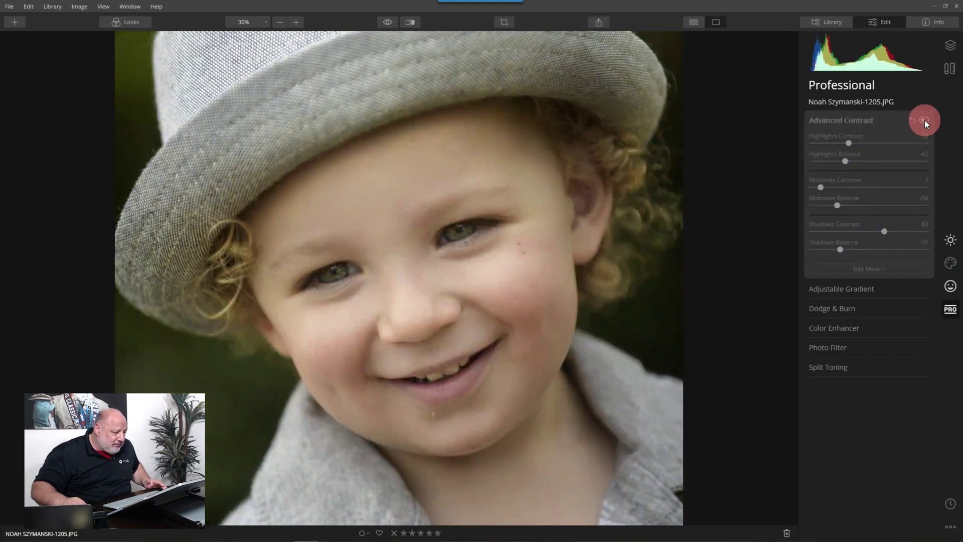
left_click(925, 120)
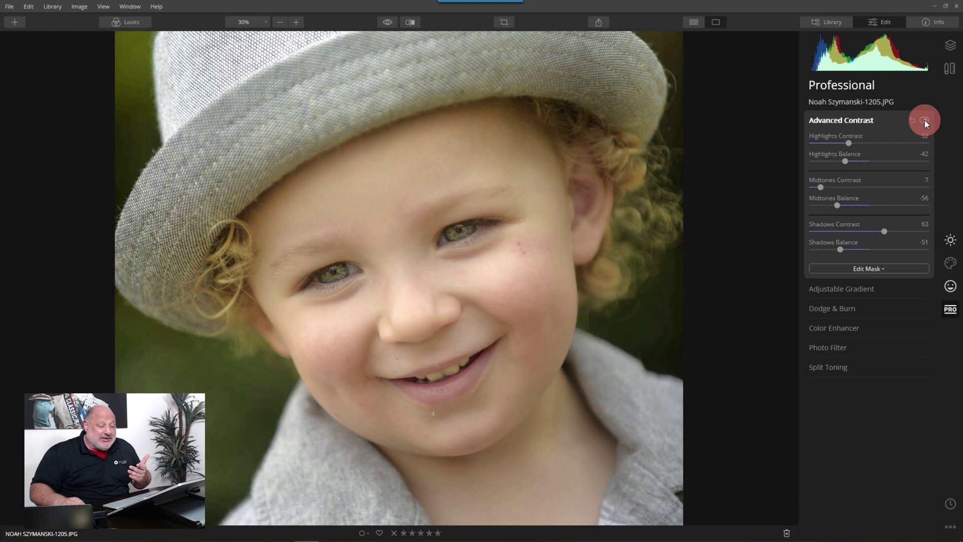
left_click(924, 121)
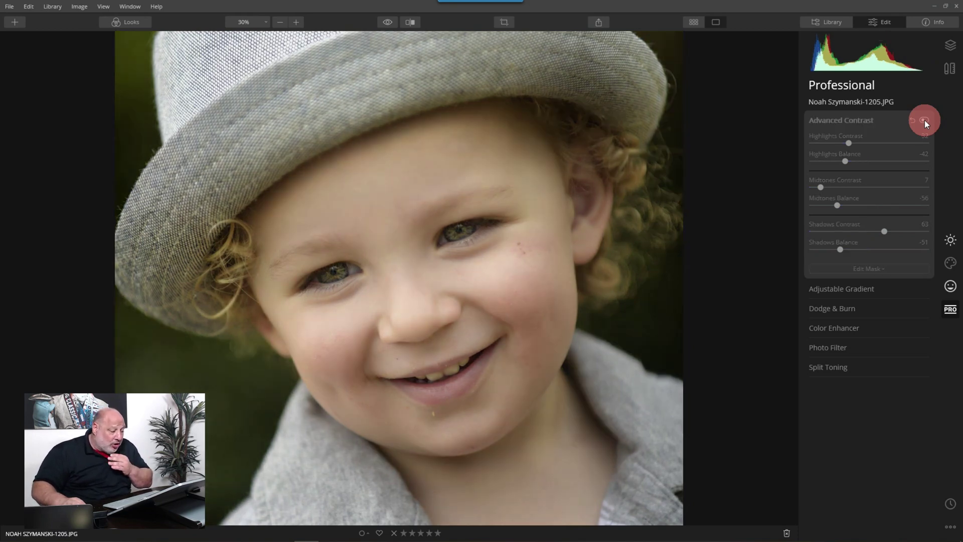
left_click(925, 121)
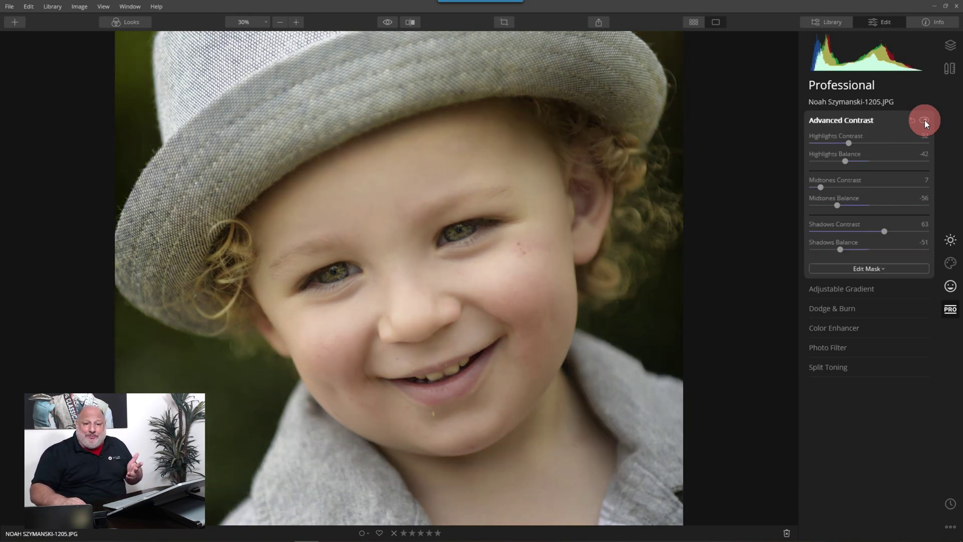
left_click(498, 200)
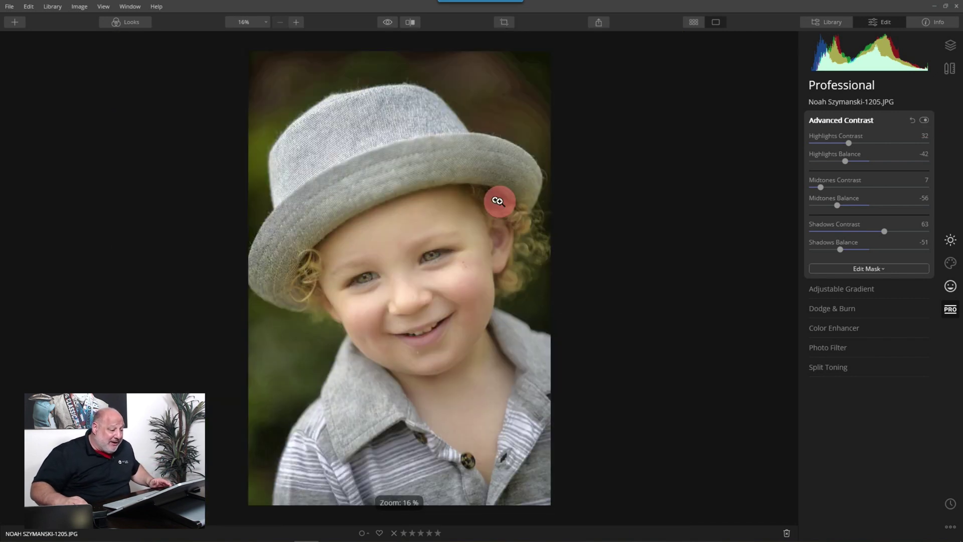
left_click(387, 22)
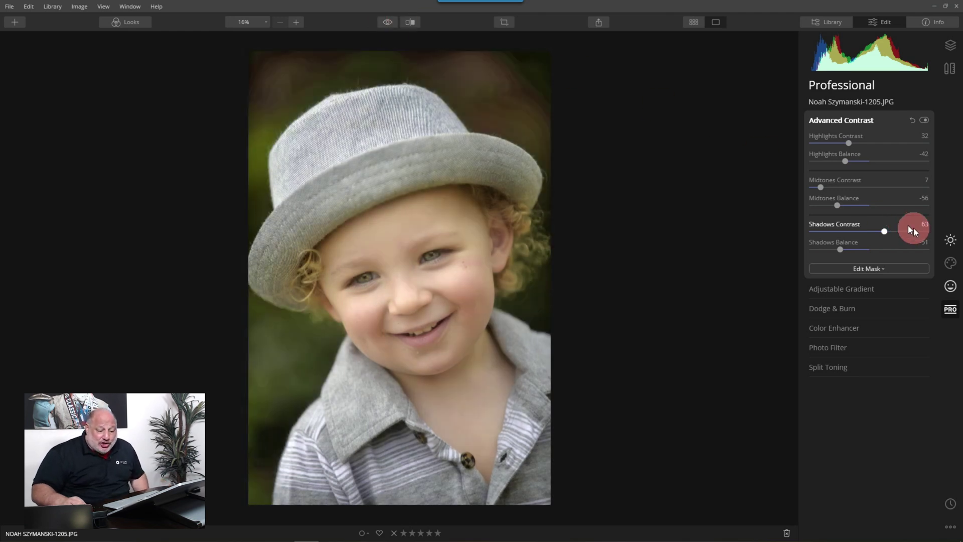
Review the AI Enhance and Light settings already applied to the portrait.
left_click(838, 121)
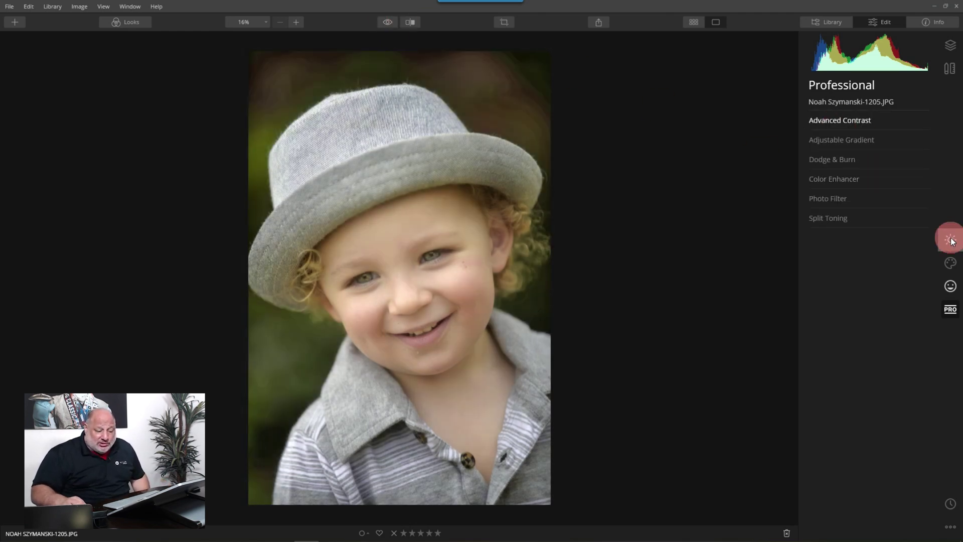
left_click(950, 240)
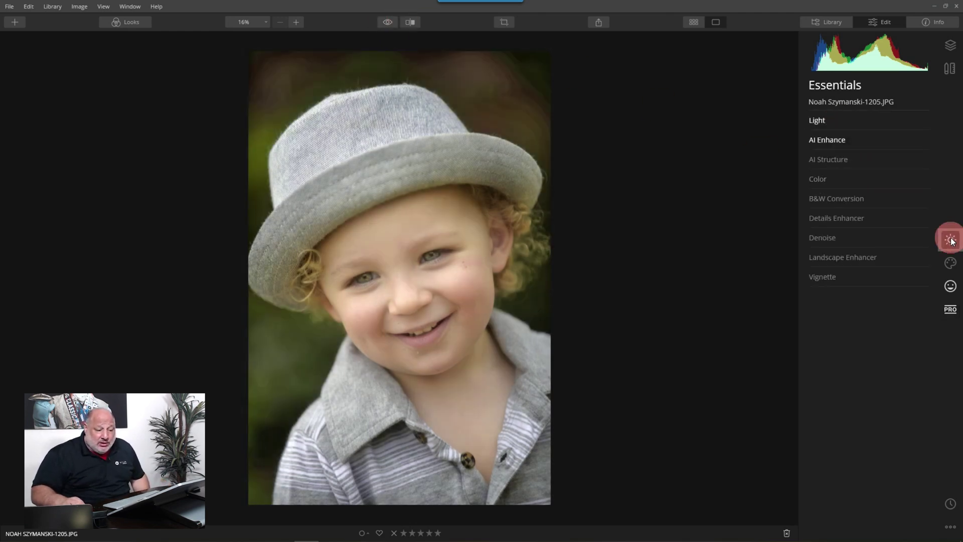
left_click(840, 140)
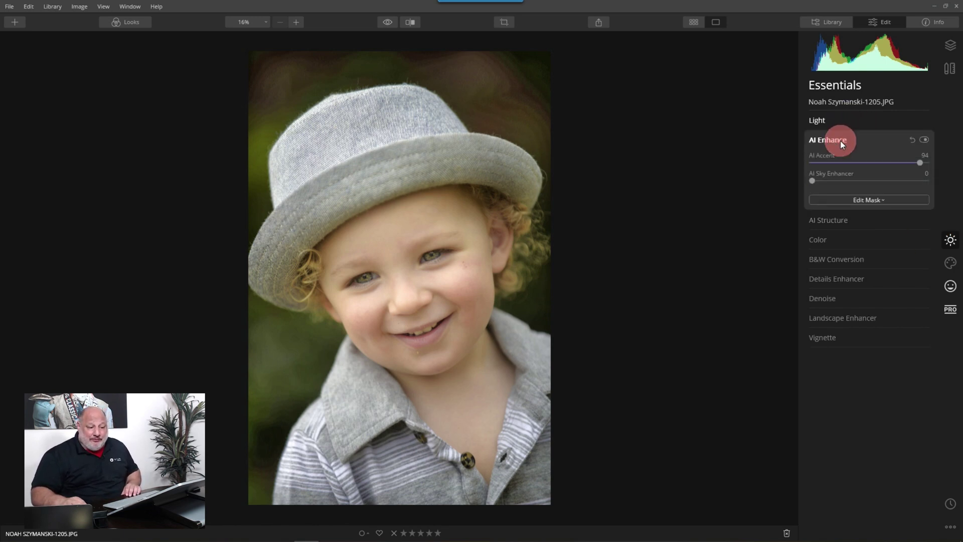
left_click(840, 140)
left_click(826, 117)
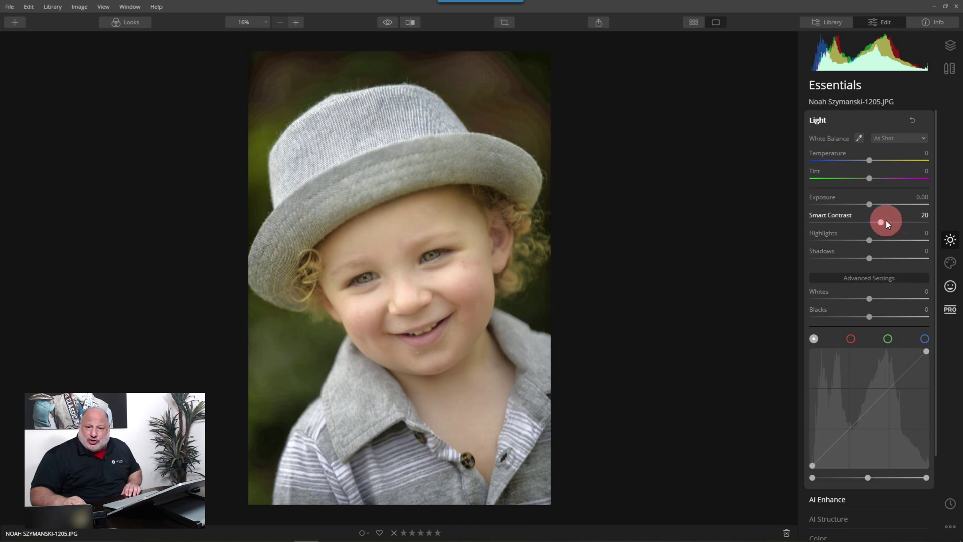
left_click(817, 122)
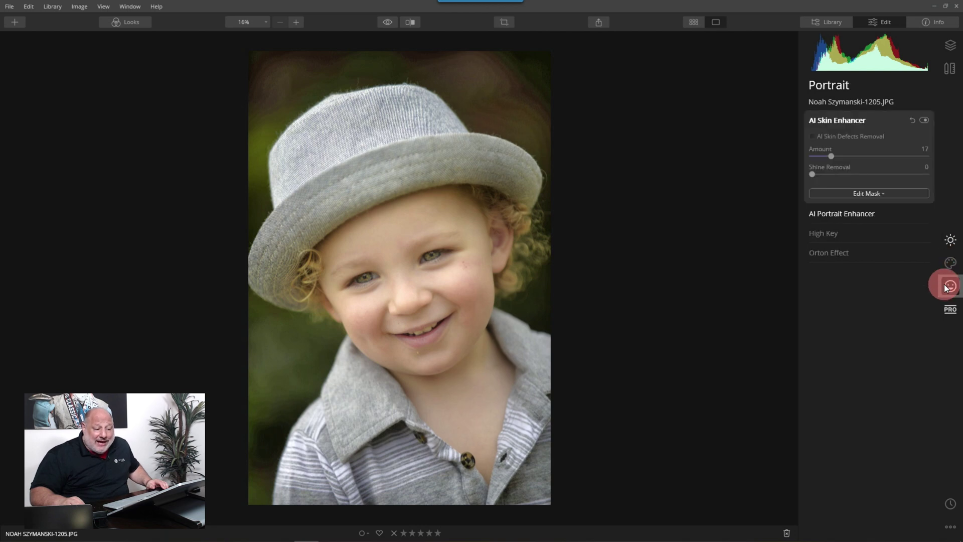
In the AI Portrait Enhancer, reduce Face Light to 37 and set Teeth Whitening to 71.
left_click(852, 213)
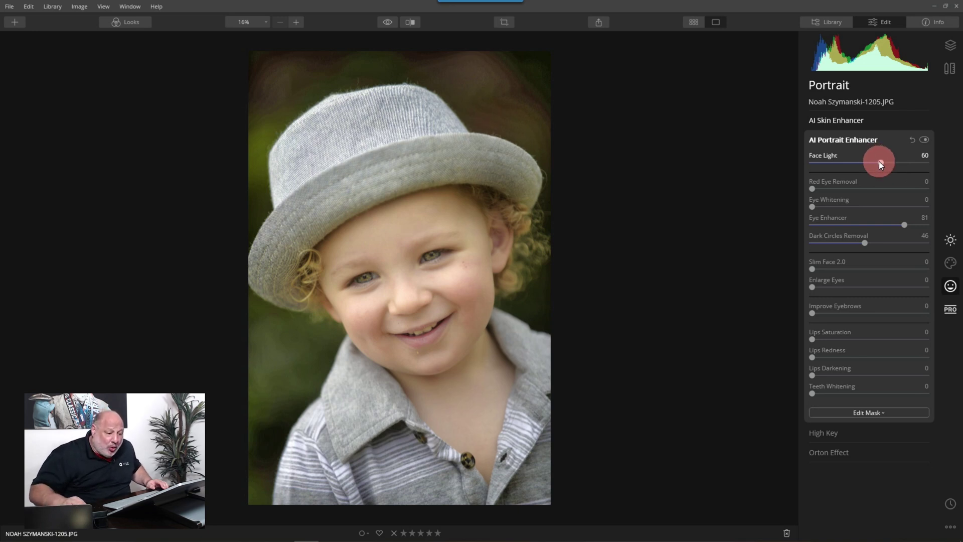
left_click_drag(879, 161, 840, 163)
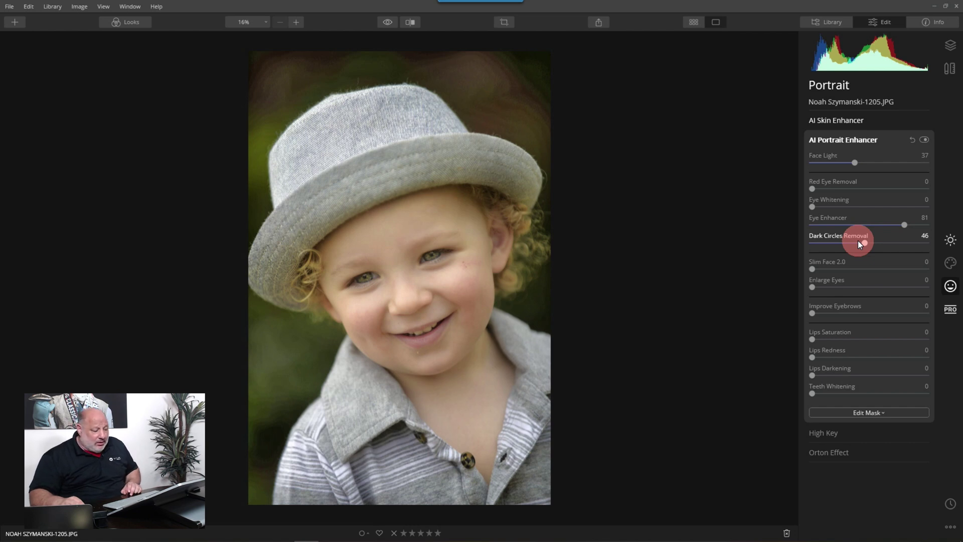
left_click_drag(813, 393, 861, 394)
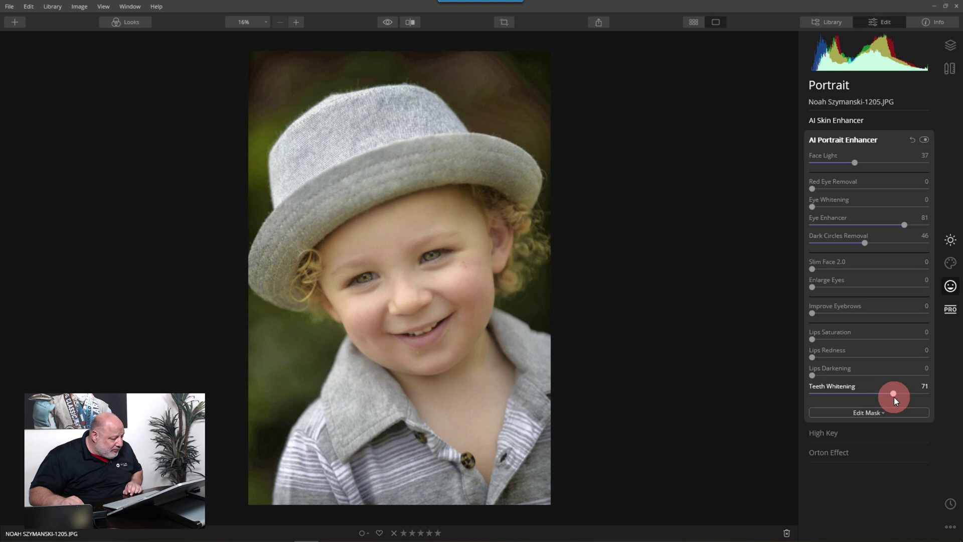
scroll(376, 290, "up", 2)
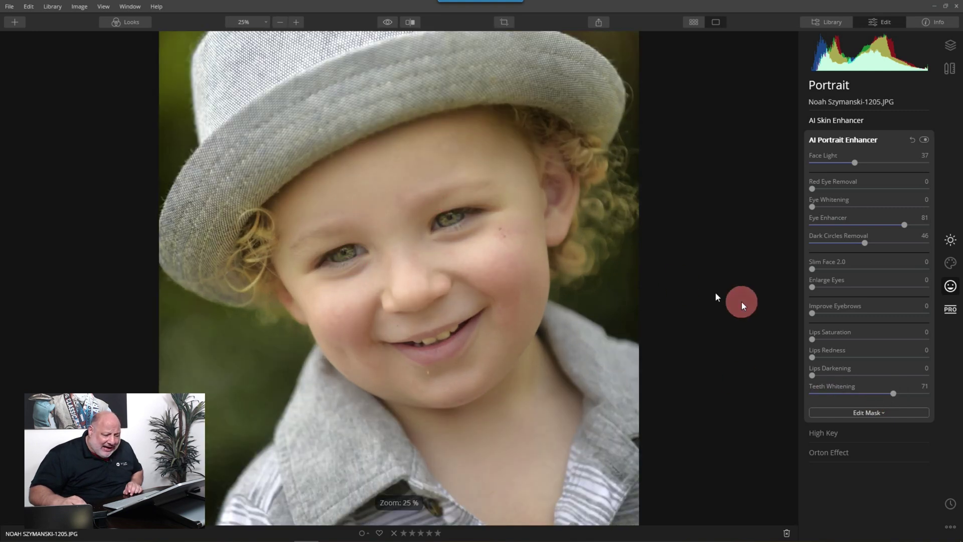
Set Improve Eyebrows to 100, Lips Saturation to 13 and Lips Darkening to 21, and compare the face with the enhancer off.
mouse_move(812, 314)
left_mouse_down()
mouse_move(958, 321)
mouse_move(911, 321)
left_mouse_up()
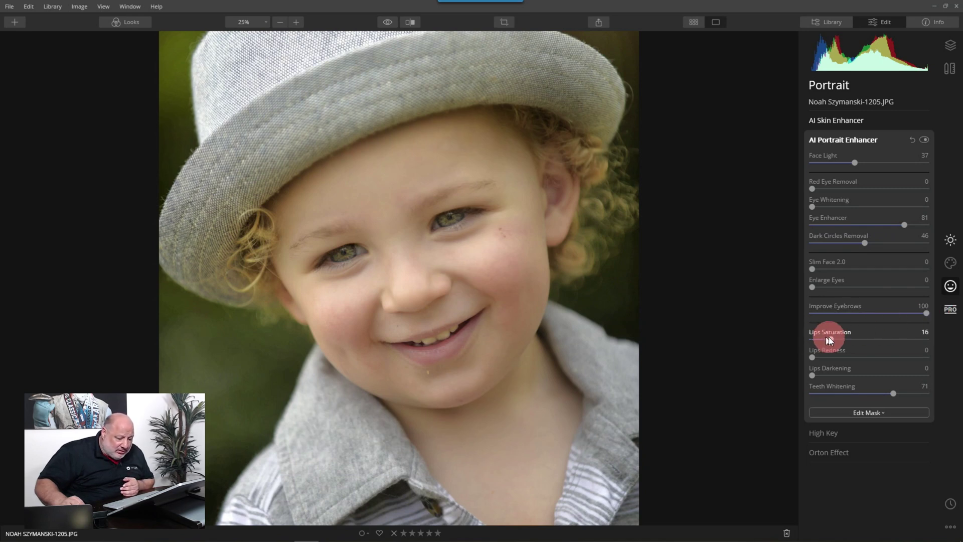
mouse_move(829, 337)
left_mouse_down()
mouse_move(875, 337)
mouse_move(818, 340)
mouse_move(838, 330)
mouse_move(812, 354)
mouse_move(907, 365)
mouse_move(817, 379)
left_mouse_up()
left_click(811, 349)
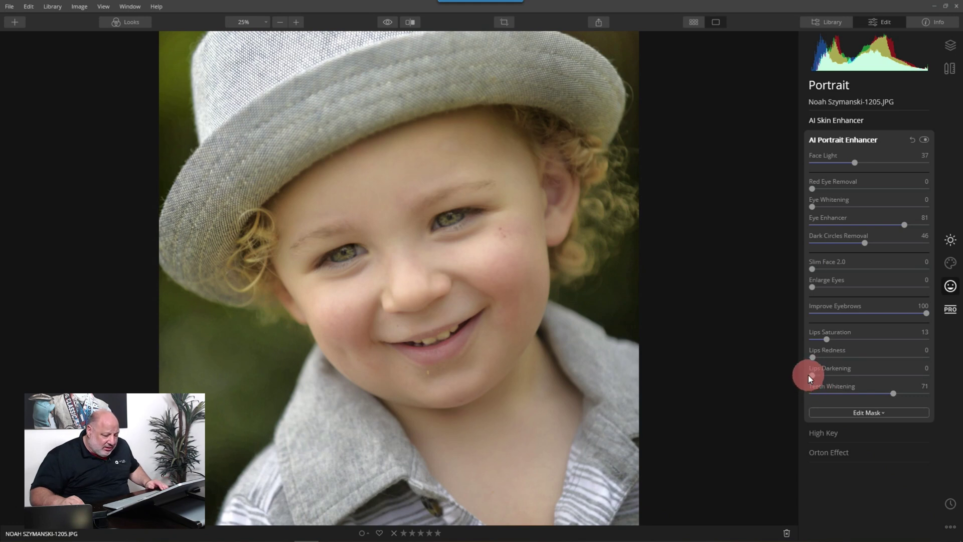
left_click(813, 375)
mouse_move(834, 375)
left_mouse_down()
mouse_move(851, 378)
mouse_move(839, 379)
left_mouse_up()
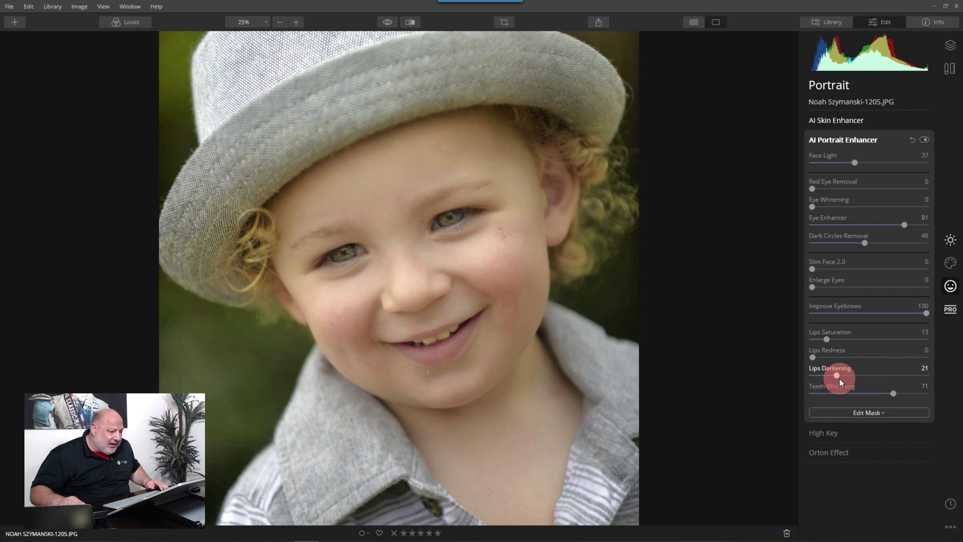
left_click(924, 140)
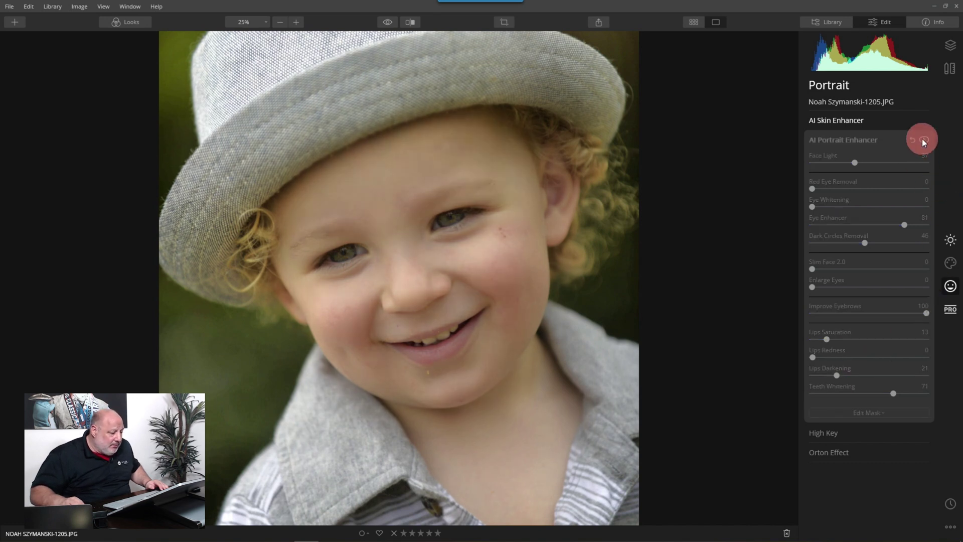
left_click(924, 140)
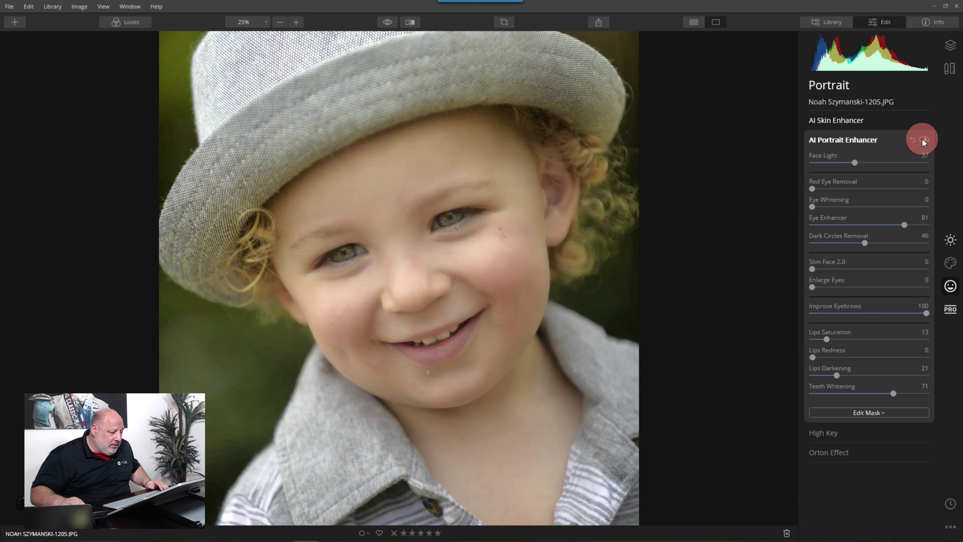
left_click(845, 143)
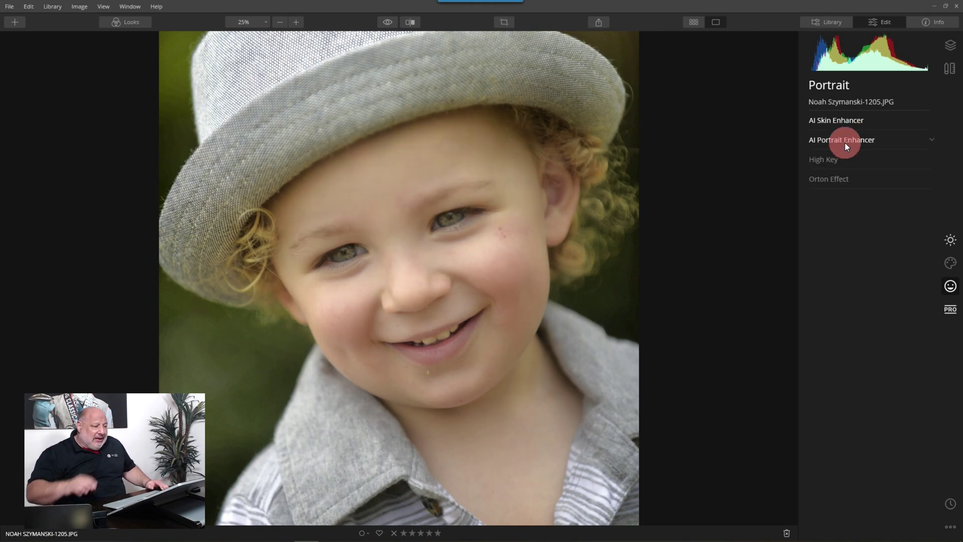
left_click(546, 206)
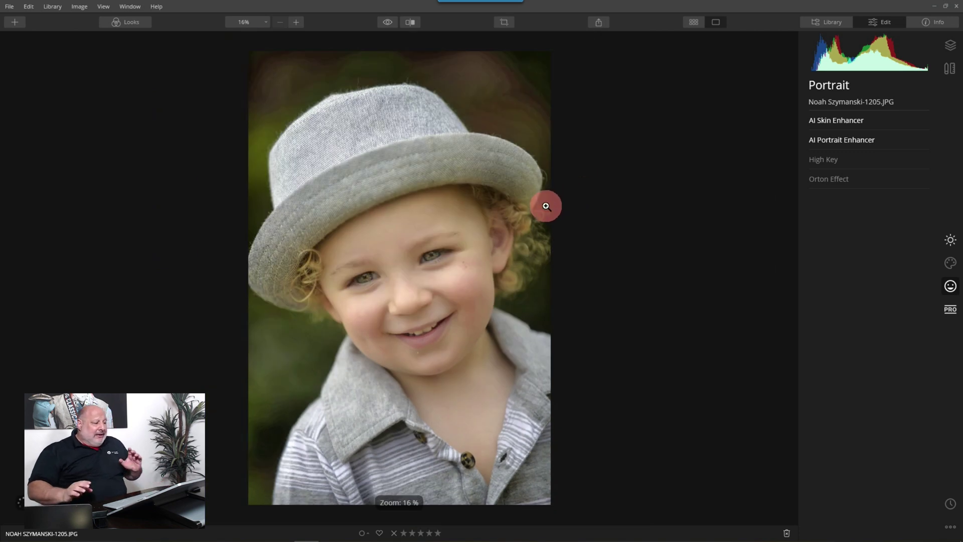
Compare the portrait with its unedited original, and check it with the AI Enhance filter switched off and on.
left_click(388, 22)
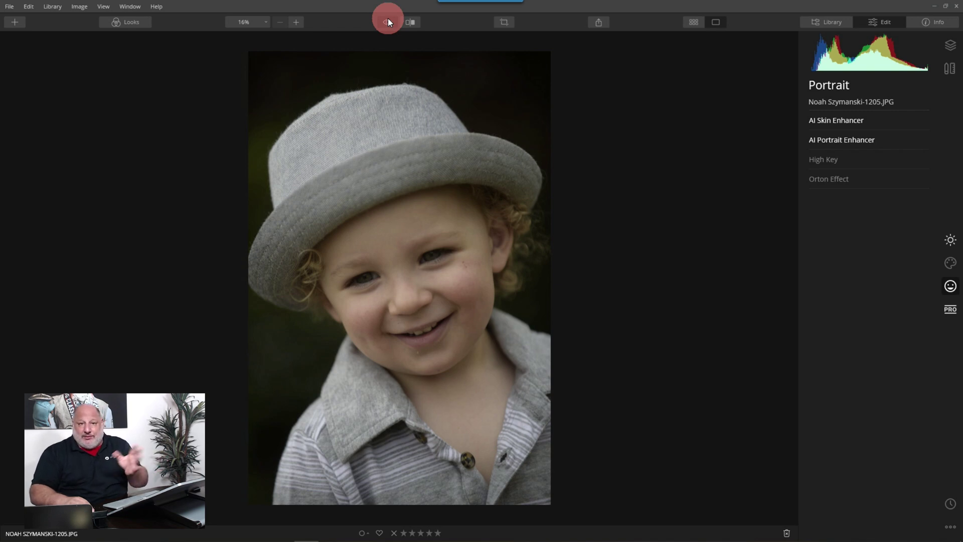
left_click(388, 20)
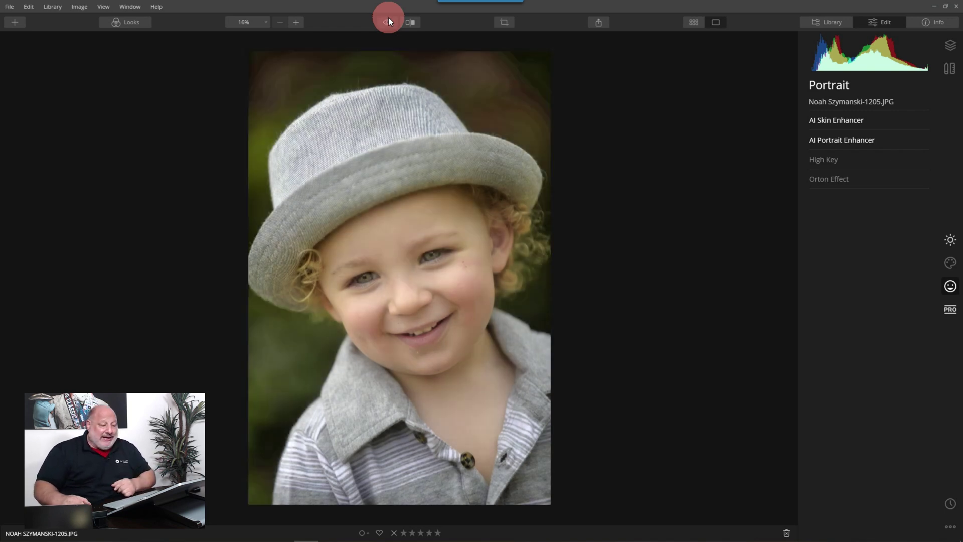
left_click(879, 221)
left_click(951, 240)
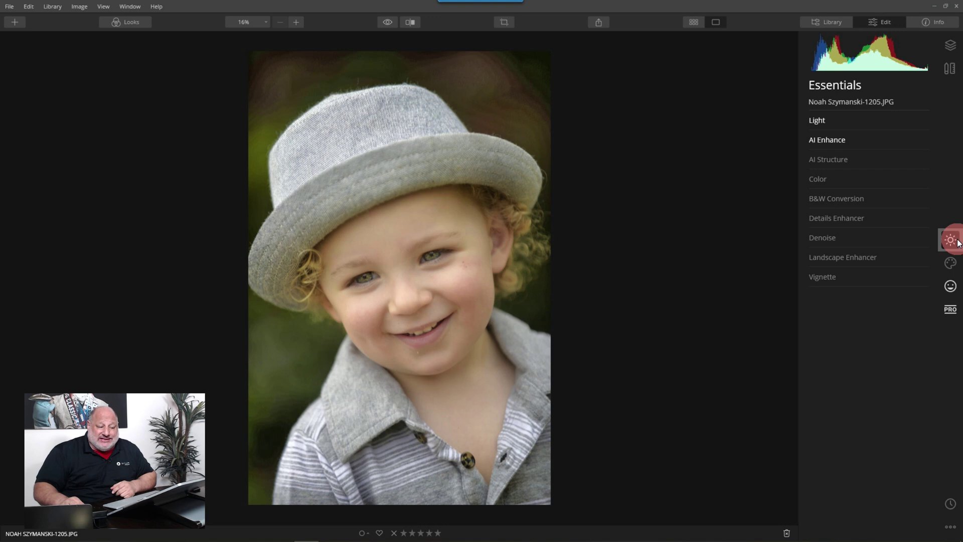
left_click(829, 145)
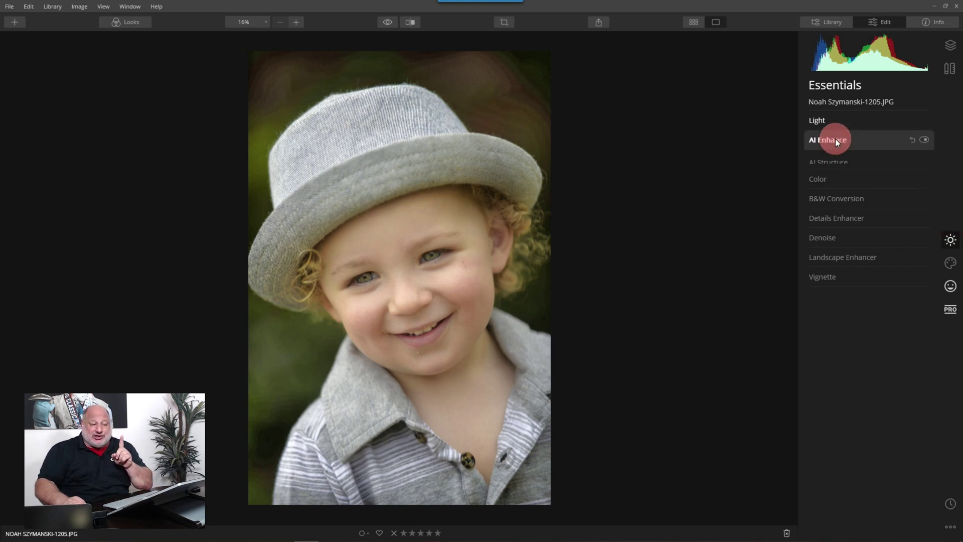
left_click(926, 140)
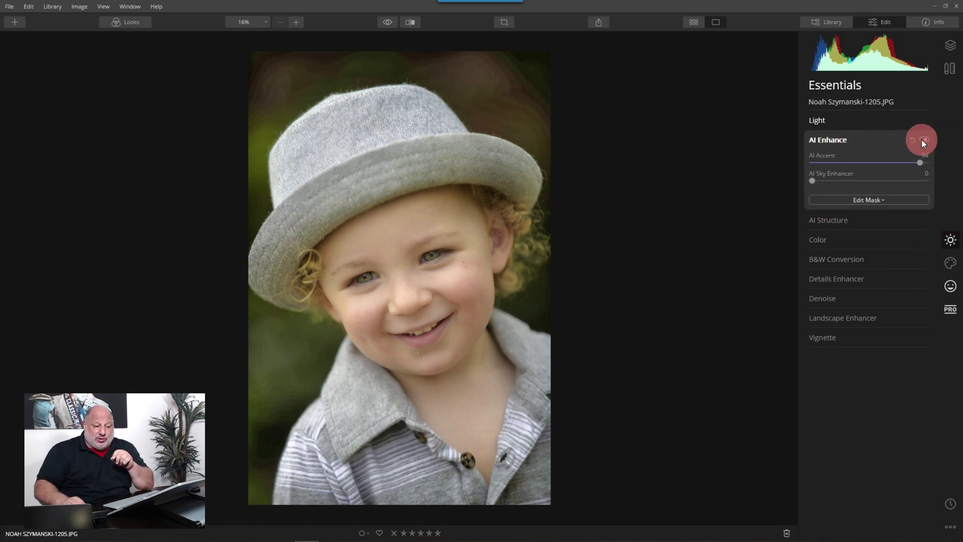
left_click(923, 140)
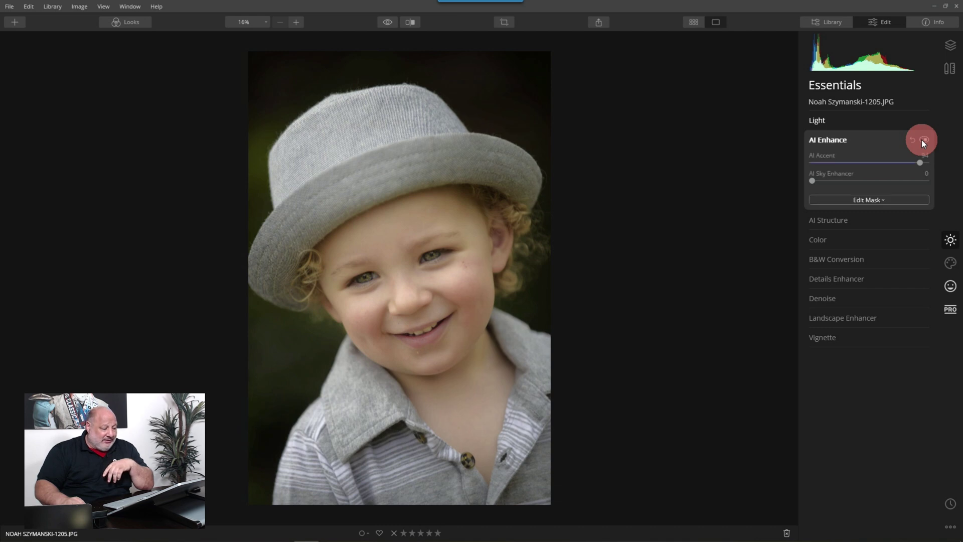
left_click(845, 138)
Compare the portrait with the Advanced Contrast filter switched off and back on.
left_click(950, 309)
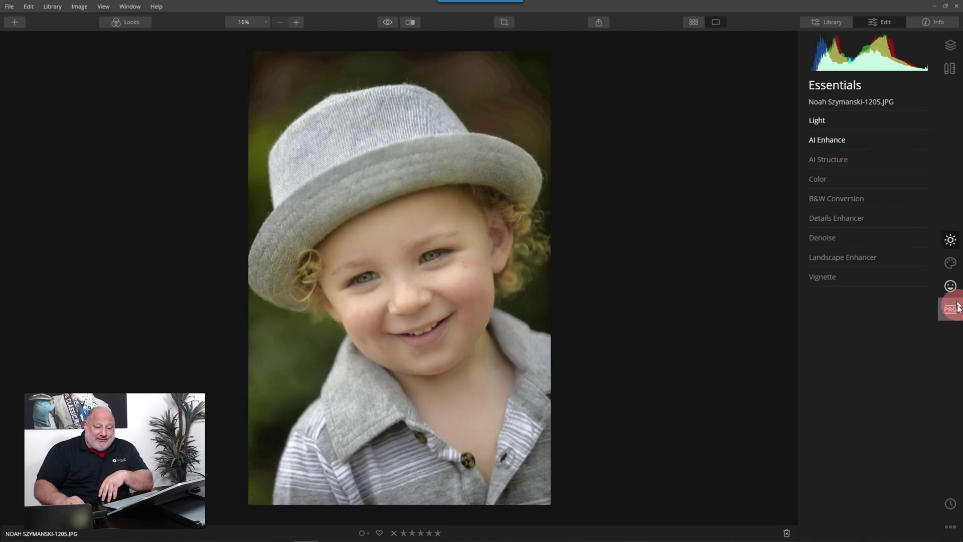
left_click(920, 175)
left_click(844, 123)
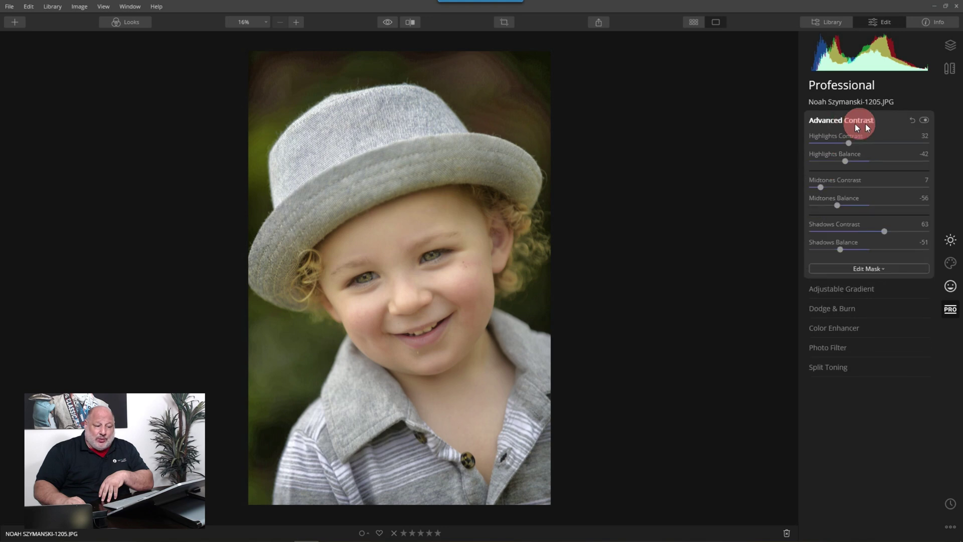
left_click(925, 119)
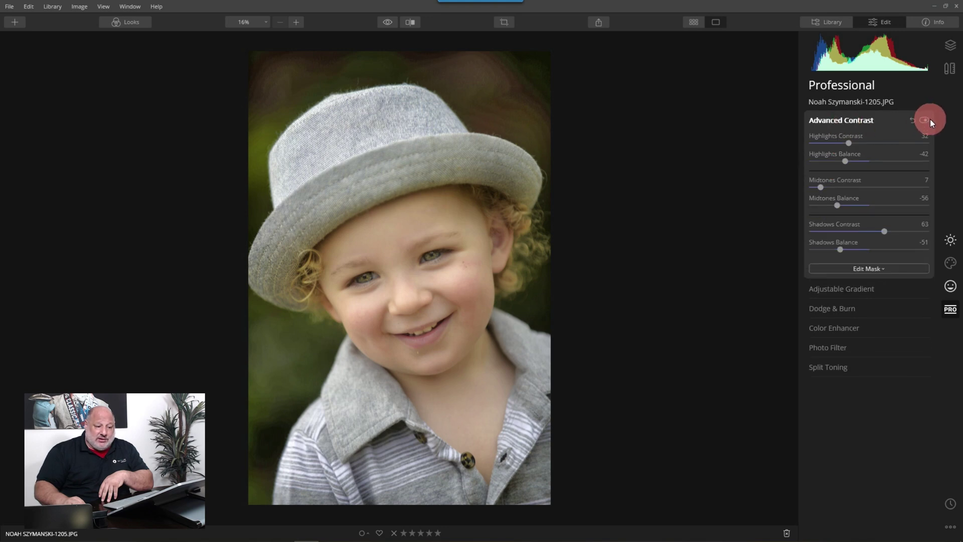
left_click(925, 119)
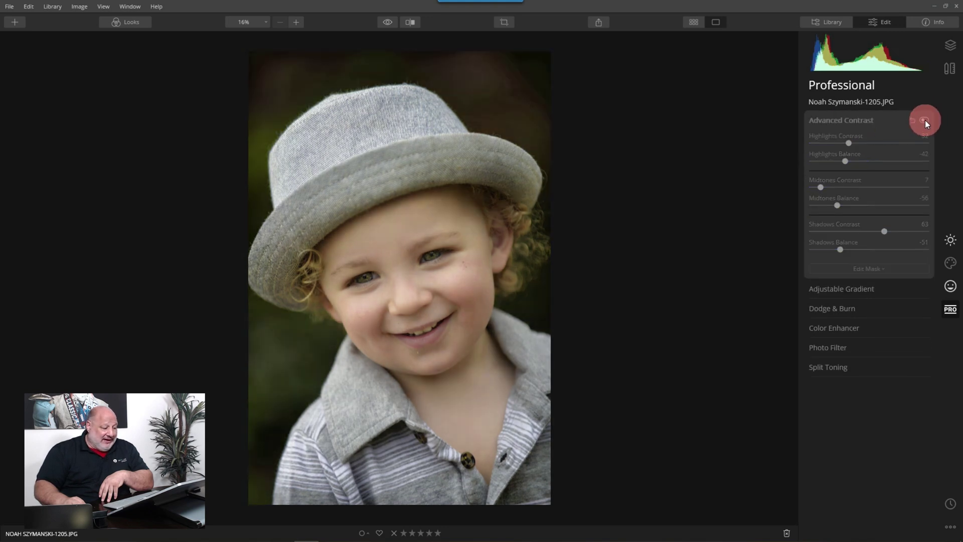
left_click(925, 119)
left_click(859, 122)
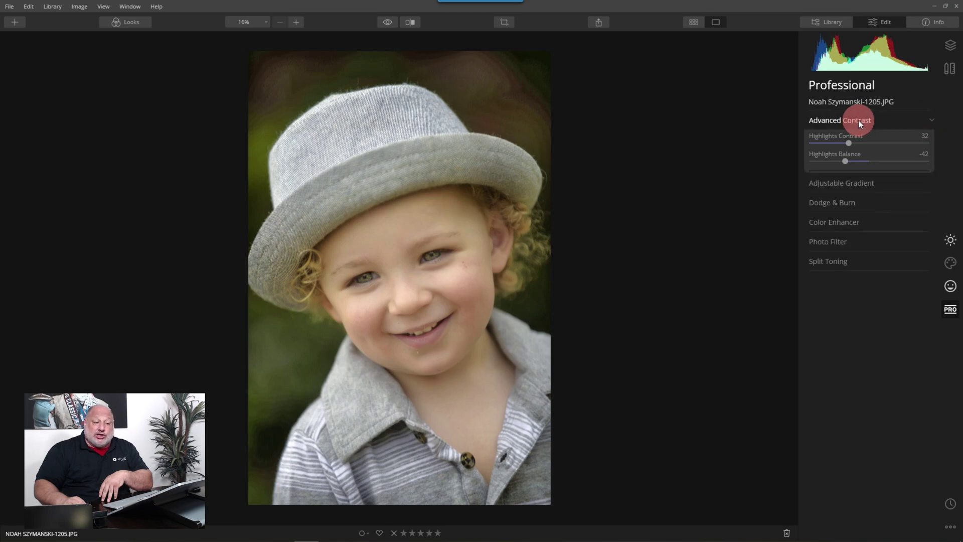
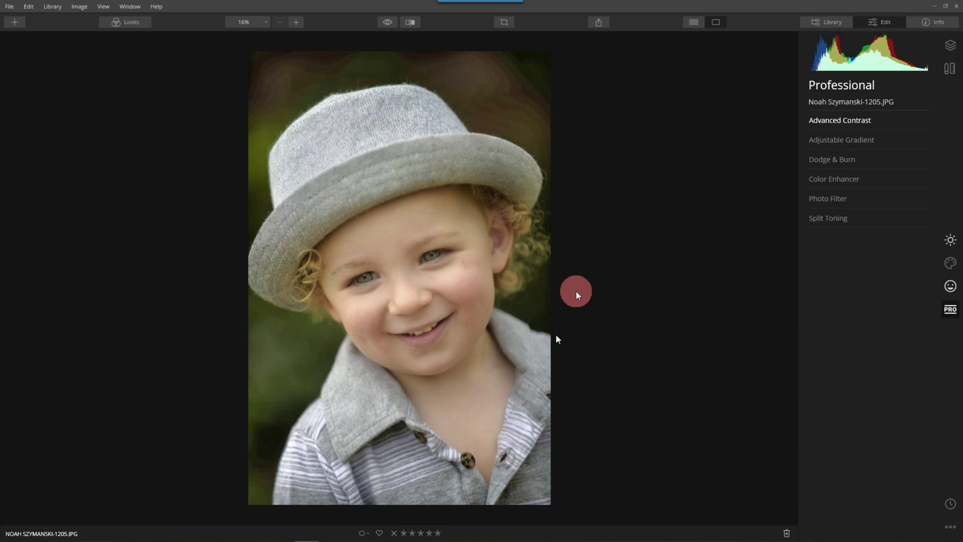
Start cropping the portrait, unlock the aspect ratio to Free and widen the crop to the full image width.
left_click(506, 21)
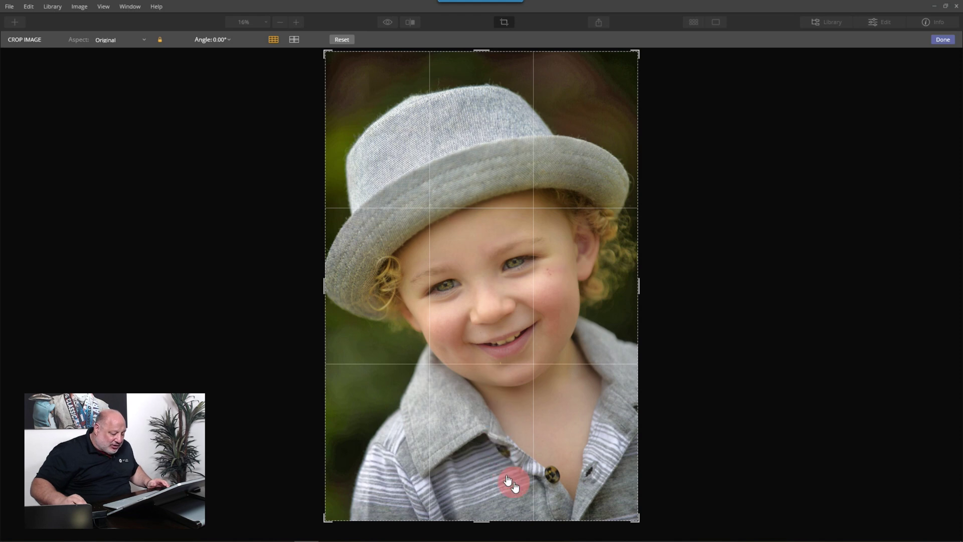
left_click_drag(482, 519, 490, 489)
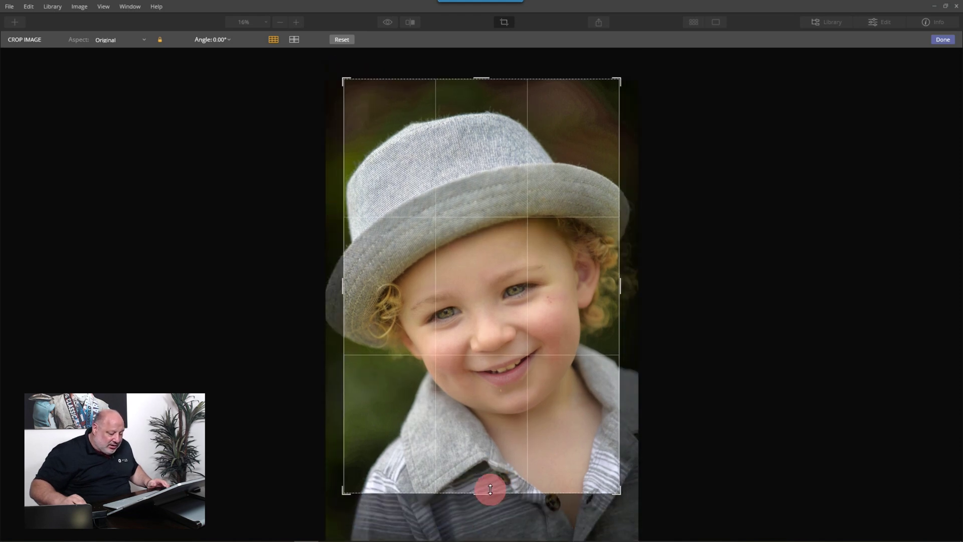
left_click_drag(533, 366, 544, 383)
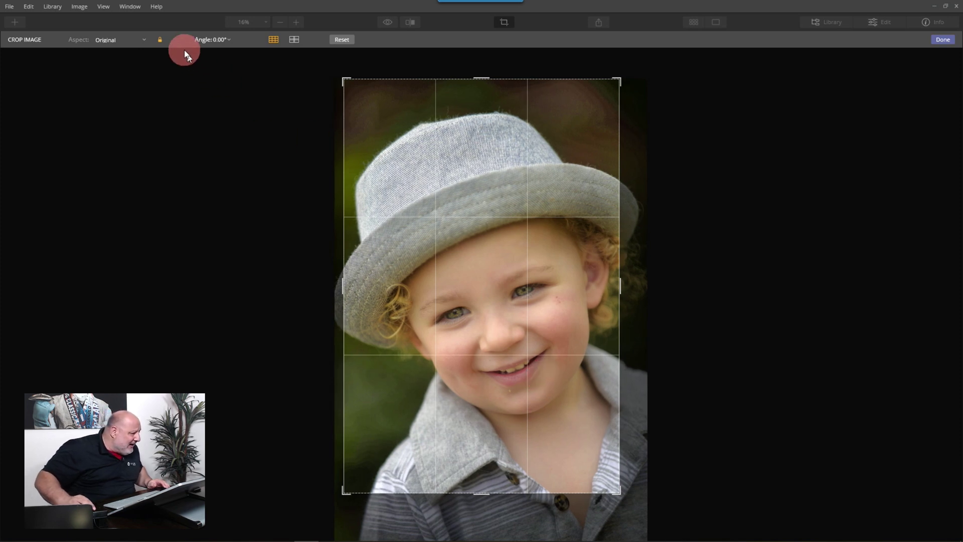
left_click(159, 39)
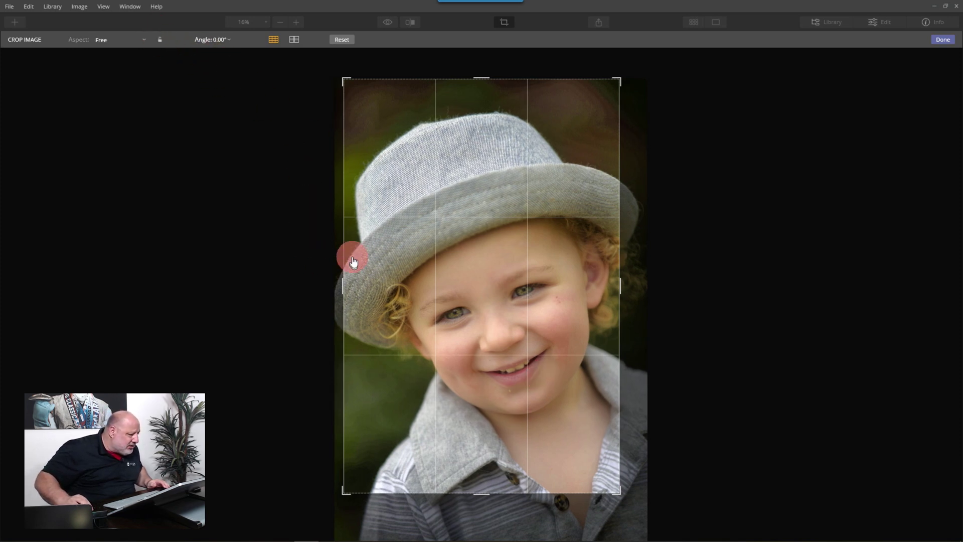
left_click_drag(344, 255, 316, 260)
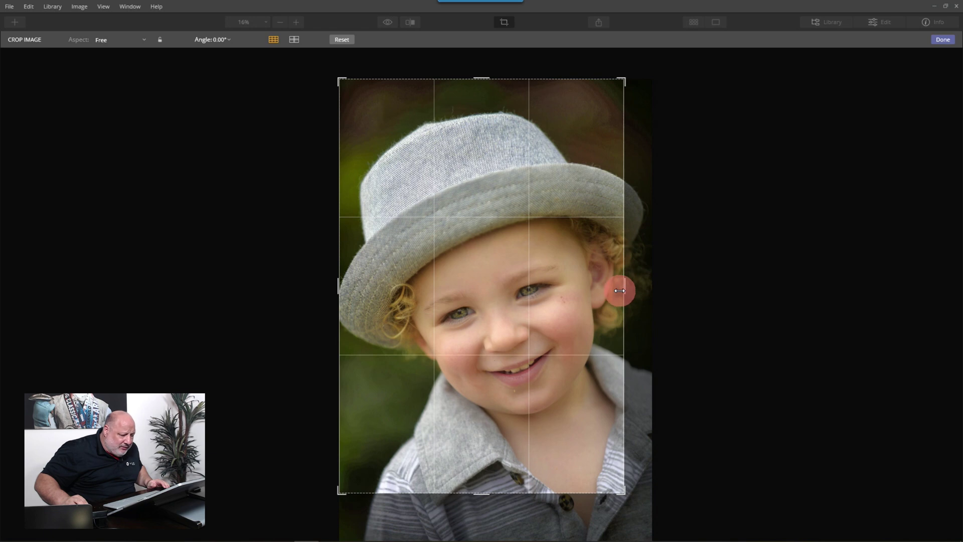
left_click_drag(619, 291, 655, 288)
Shorten the crop's height, reposition the photo so the hat's crown and lower shirt are cut off, and apply the crop.
left_click_drag(506, 486, 516, 480)
left_click_drag(501, 333, 499, 280)
left_click_drag(490, 489, 498, 464)
mouse_move(506, 330)
left_mouse_down()
mouse_move(506, 320)
mouse_move(501, 334)
left_mouse_up()
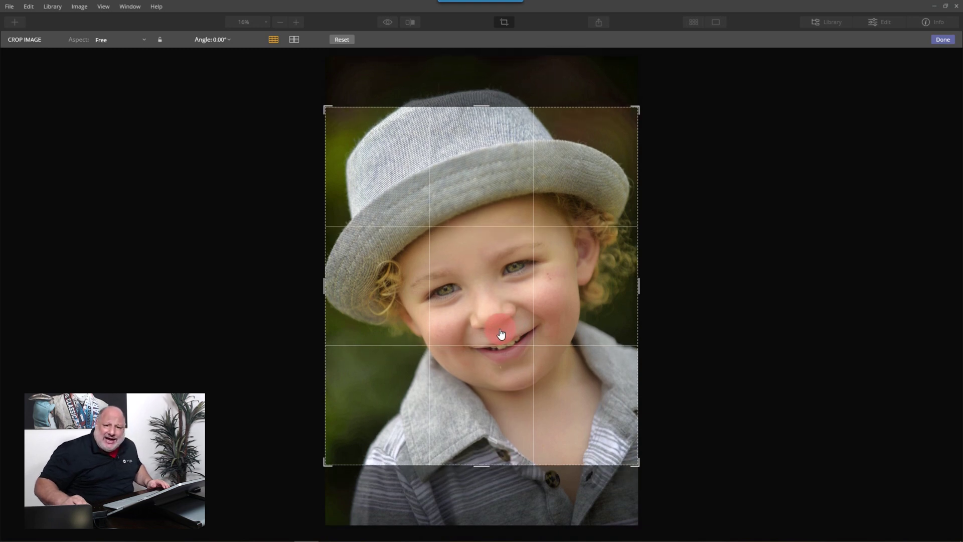
left_click(506, 237)
left_click(327, 284)
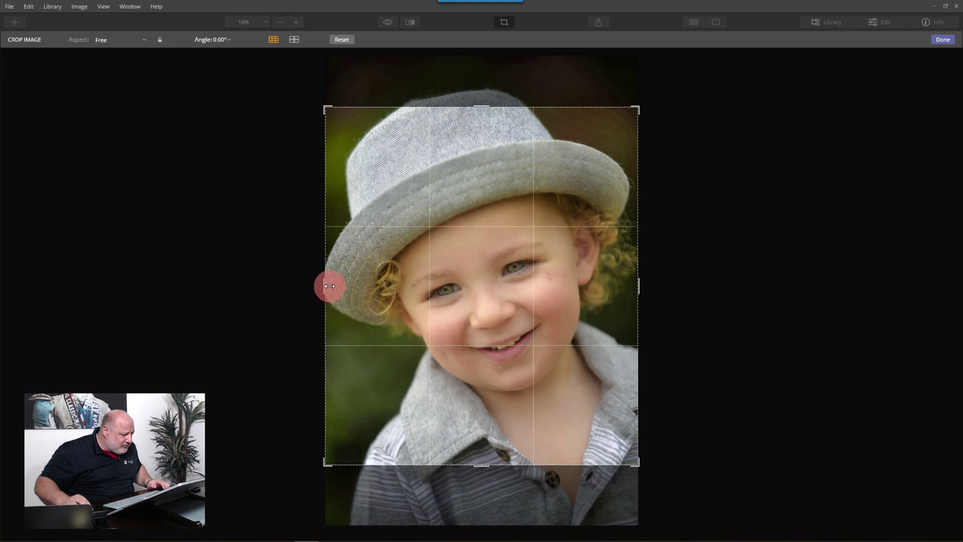
left_click(636, 284)
left_click_drag(636, 284, 652, 281)
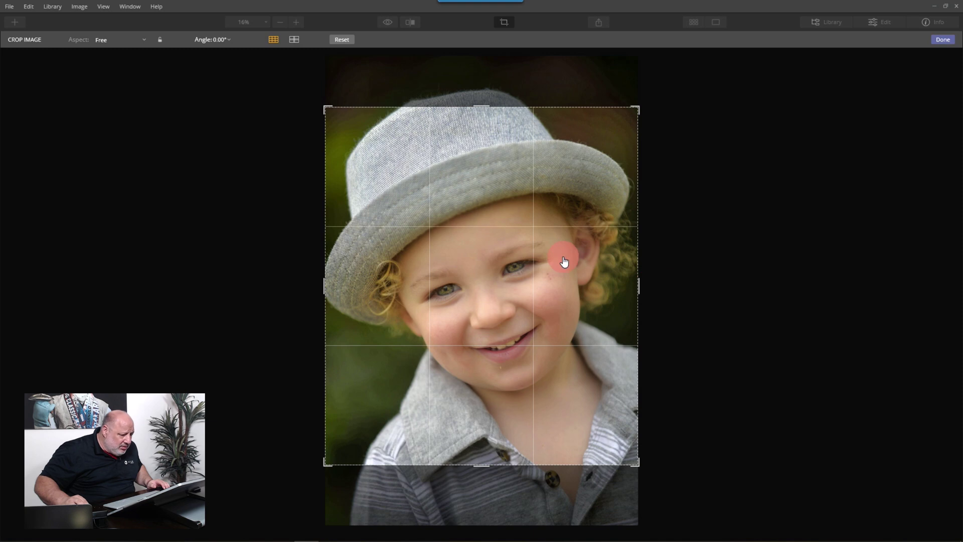
left_click(943, 39)
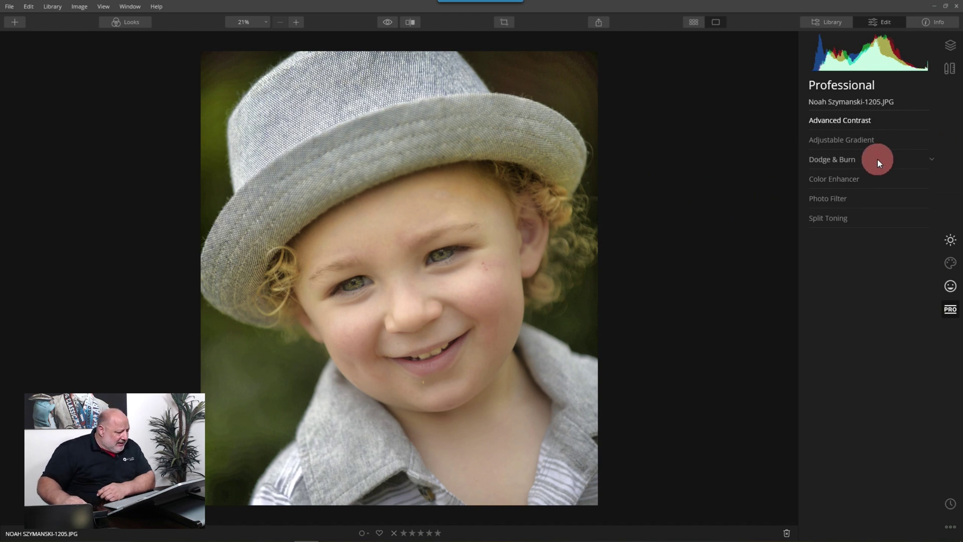
Erase the spot below the lower lip, the mark on the chin and the blemishes on the cheek with brush size 20.
scroll(406, 279, "up", 5)
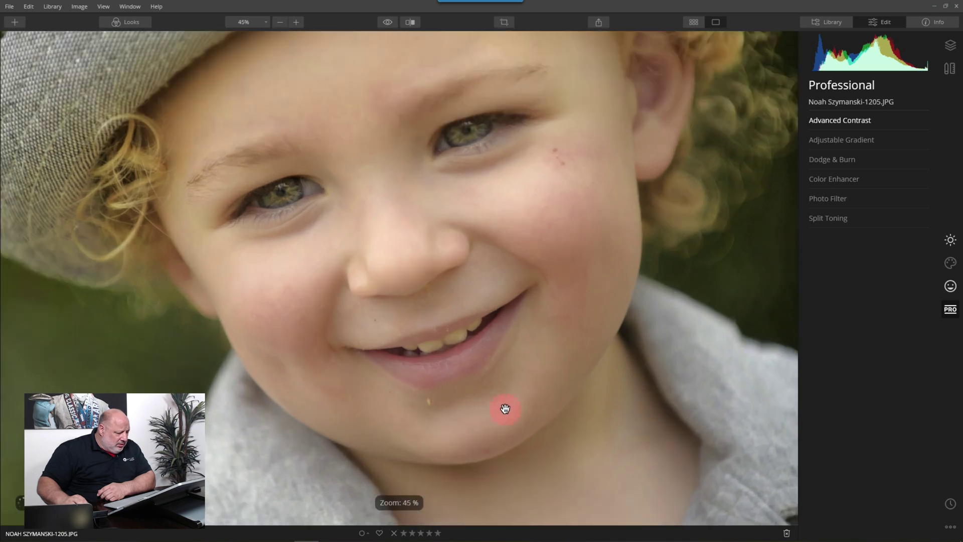
left_click(951, 71)
left_click(878, 143)
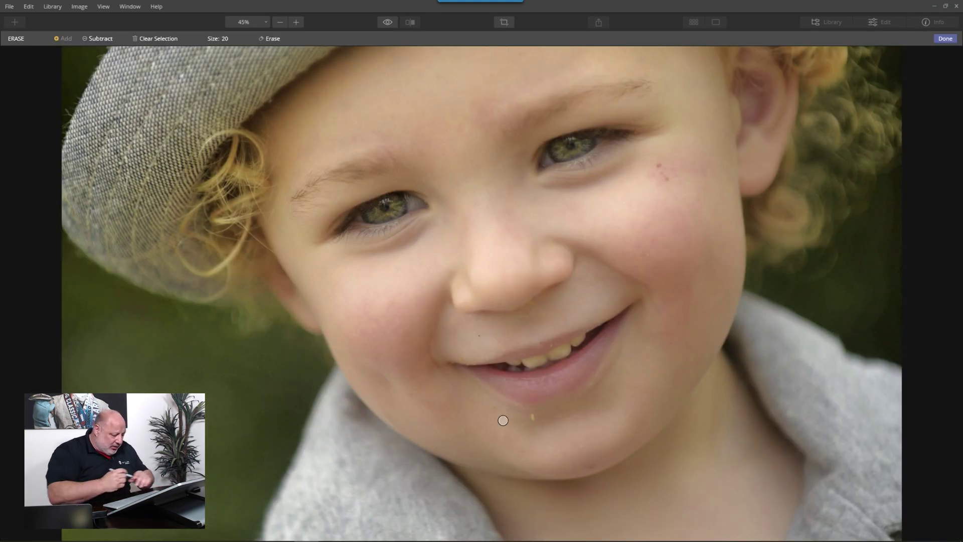
left_click_drag(533, 414, 533, 425)
left_click_drag(586, 466, 598, 466)
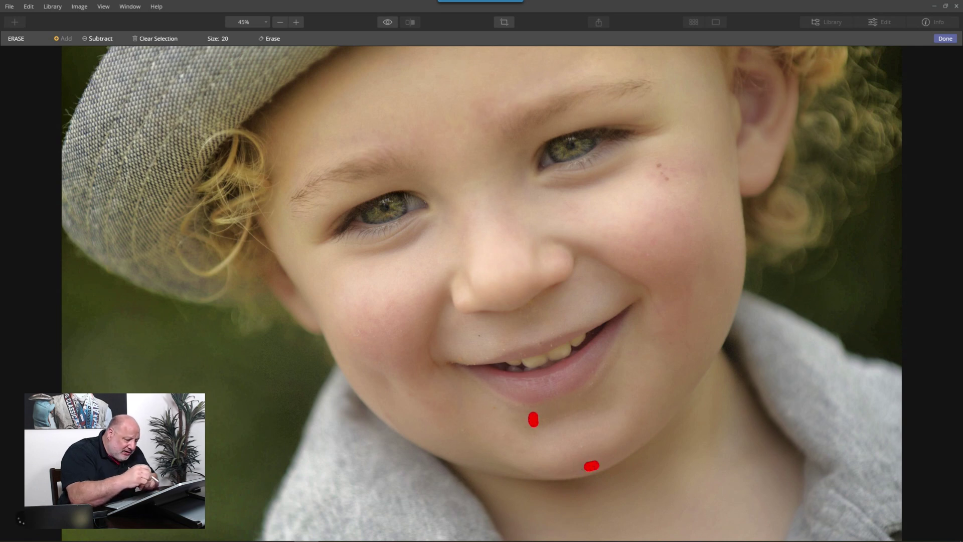
left_click_drag(660, 162, 669, 182)
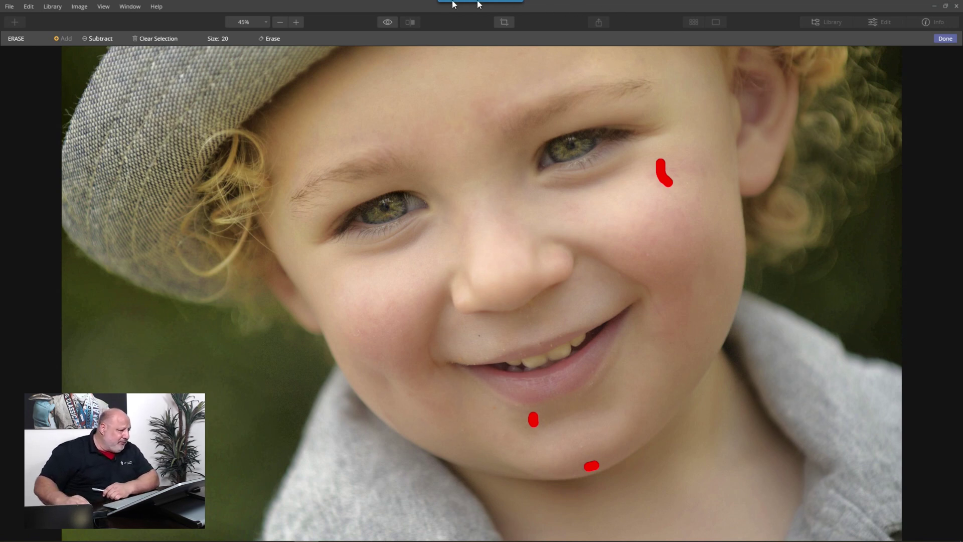
left_click(274, 39)
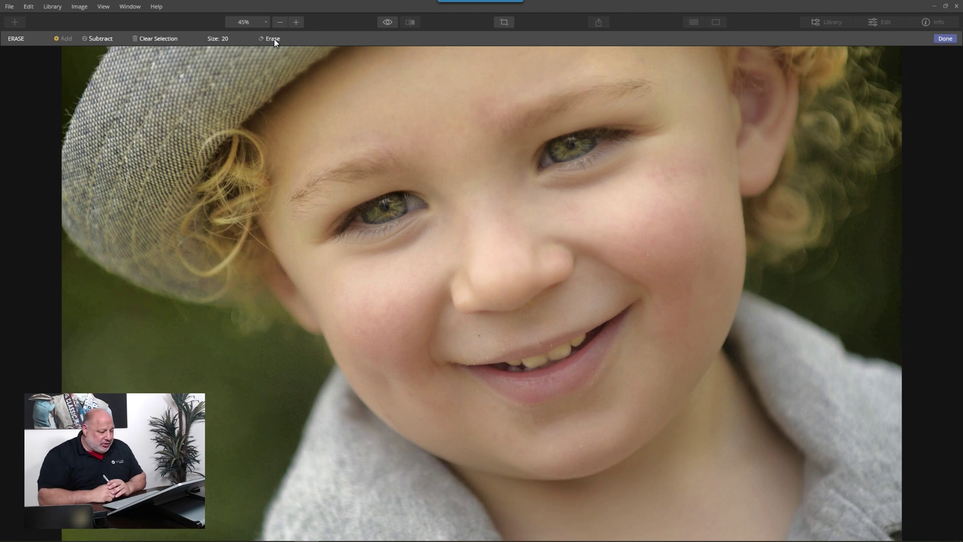
left_click(945, 39)
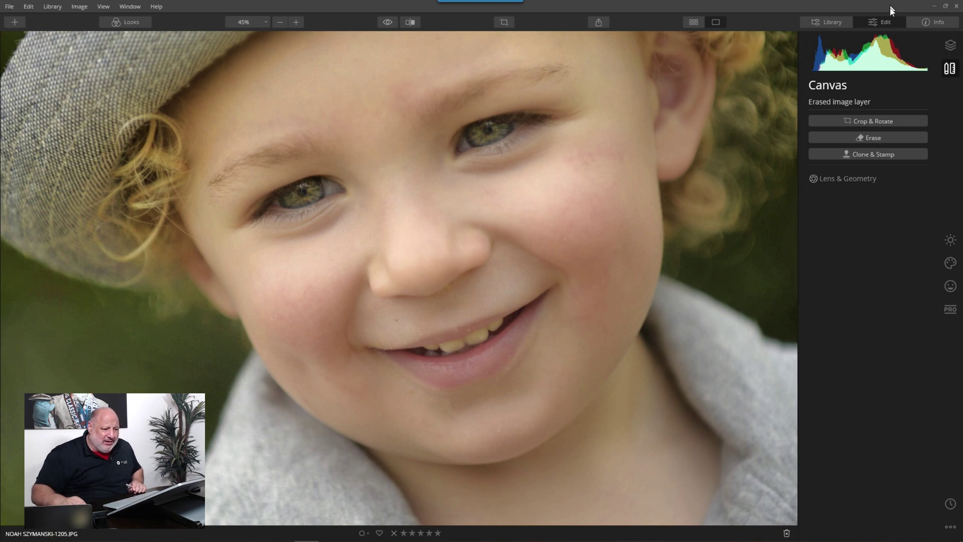
Hide the editing controls and compare the retouched face with the unedited original.
left_click(878, 22)
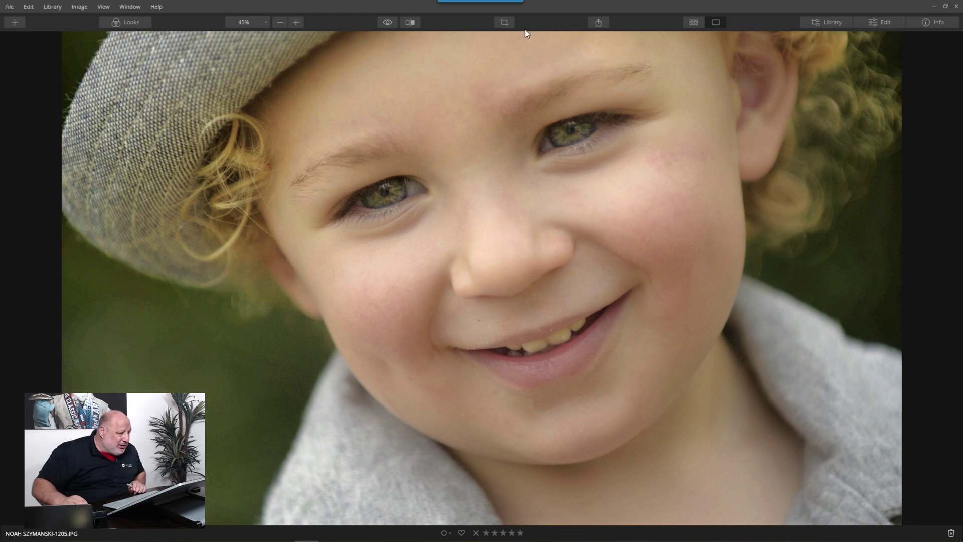
left_click(387, 22)
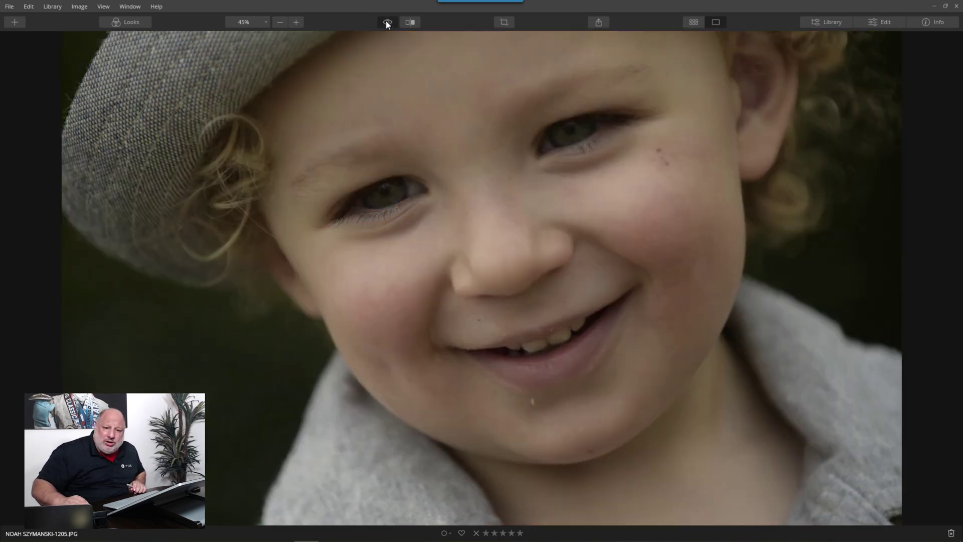
left_click(387, 23)
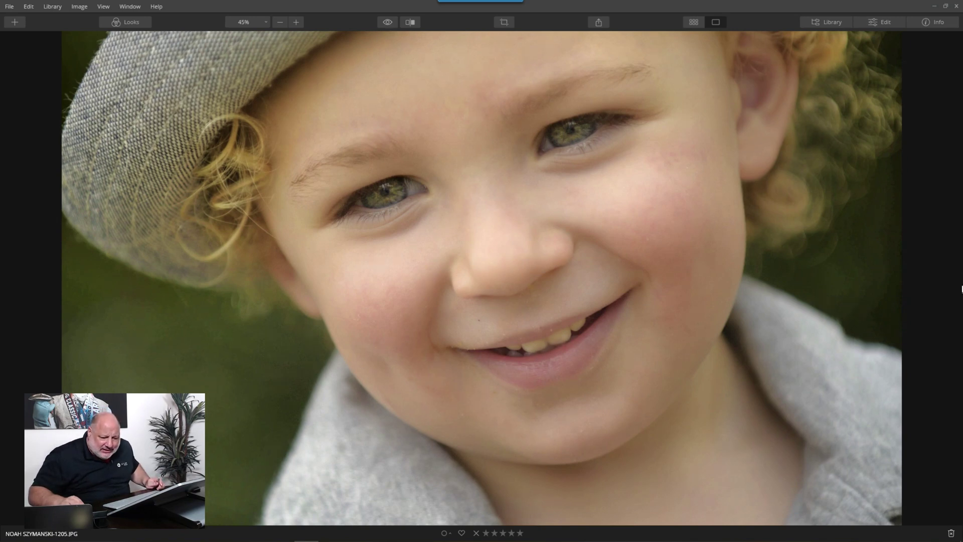
On the erased image layer, set Teeth Whitening to 65 in the AI Portrait Enhancer.
left_click(885, 23)
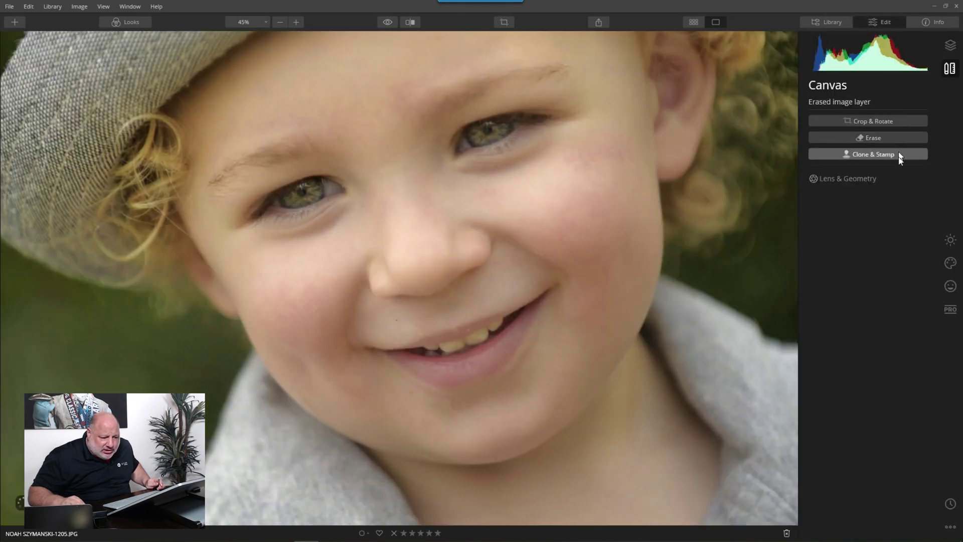
left_click(956, 283)
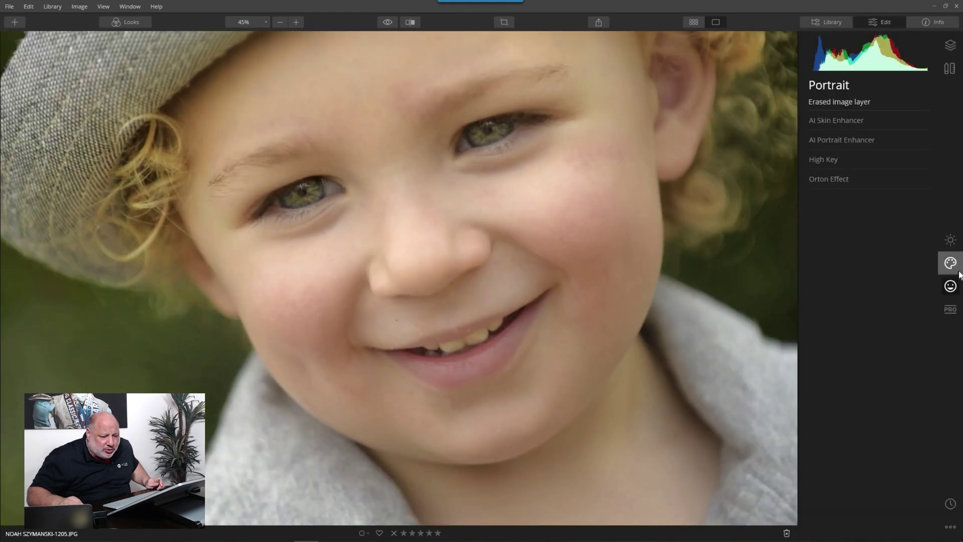
left_click(950, 262)
left_click(950, 286)
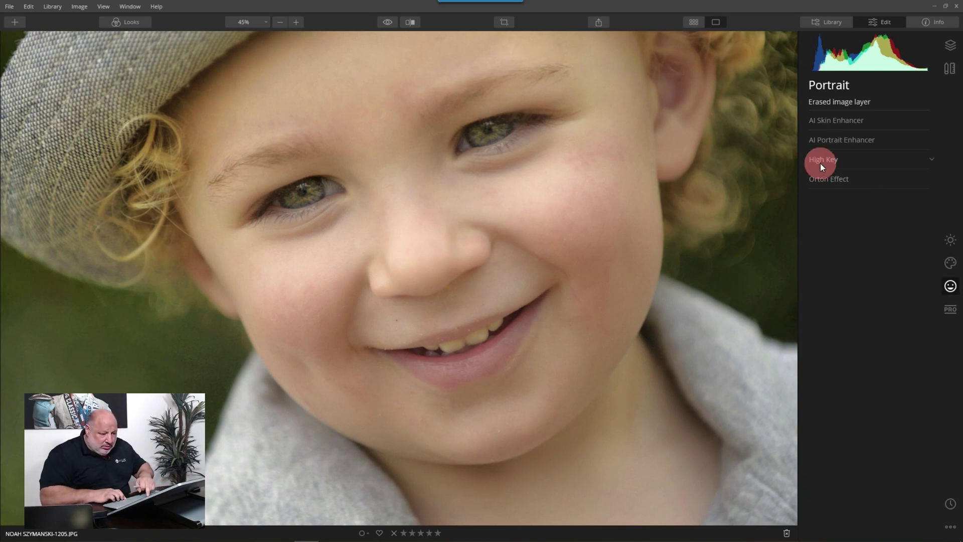
left_click(832, 138)
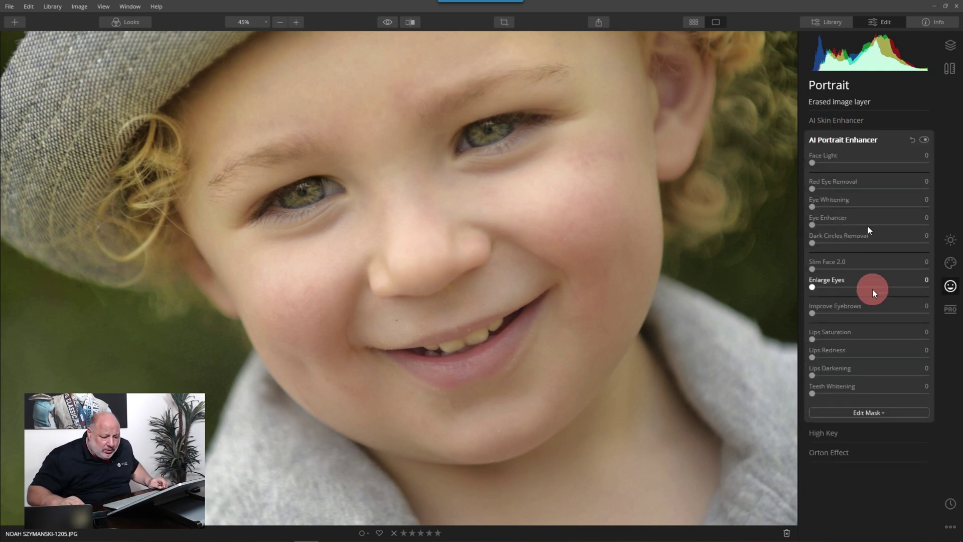
left_click_drag(813, 394, 895, 399)
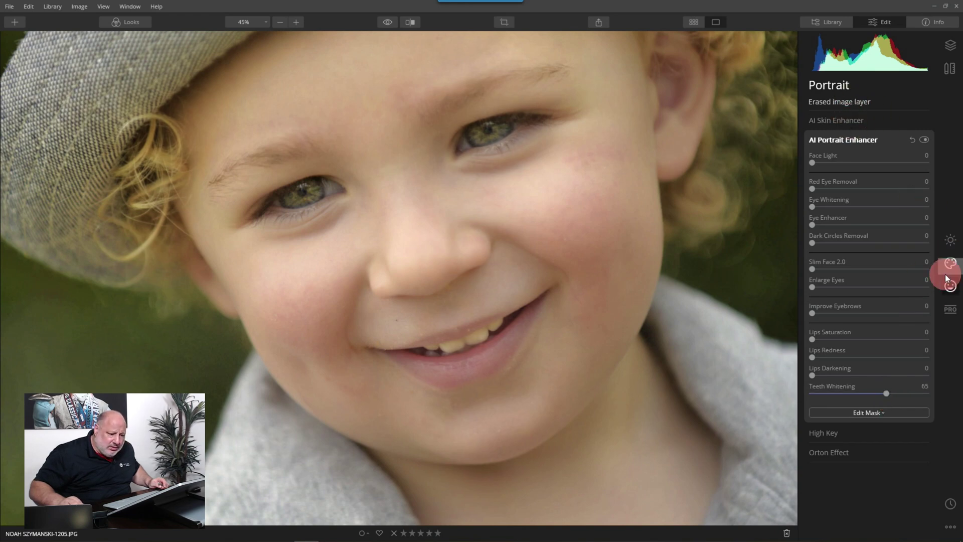
Set Remove Color Cast to 11 in the Color tool on the erased image layer.
left_click(845, 141)
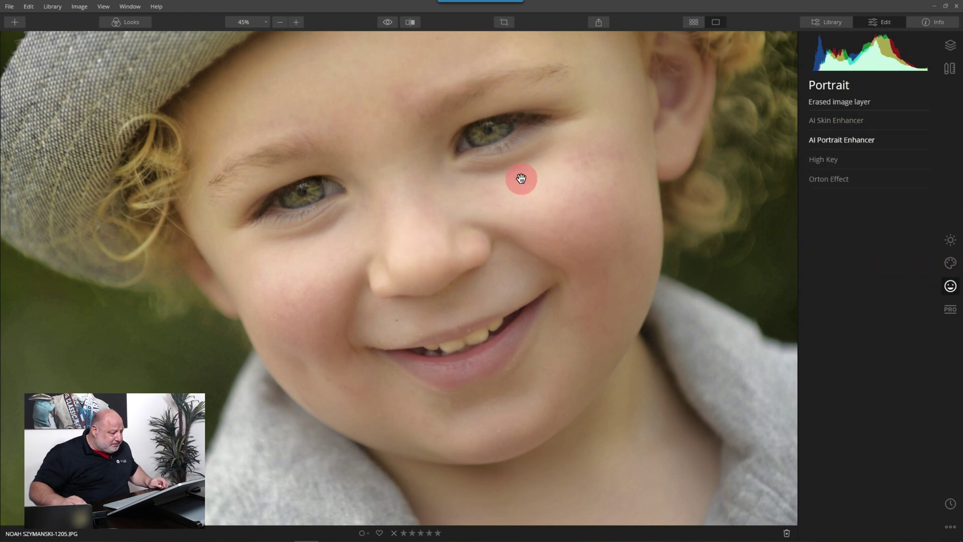
key("ctrl+0")
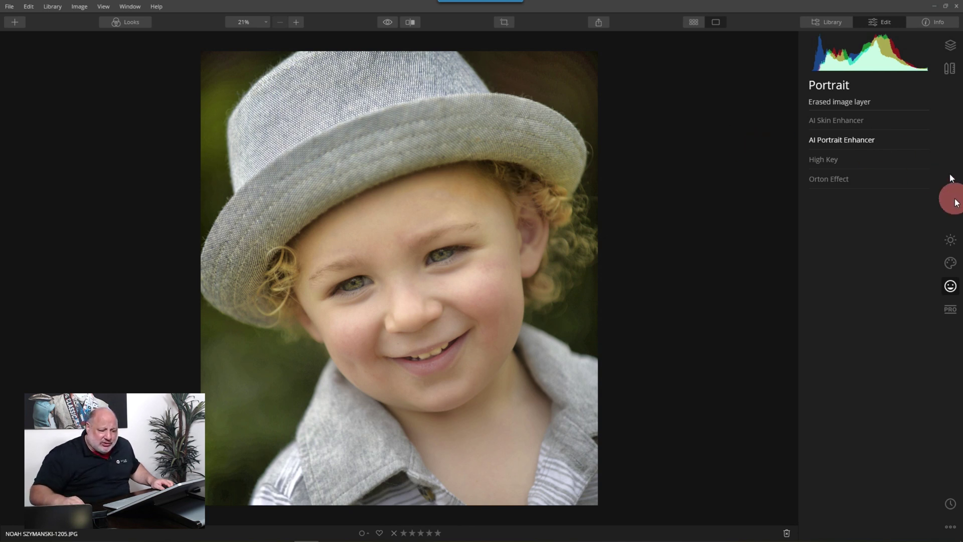
left_click(958, 264)
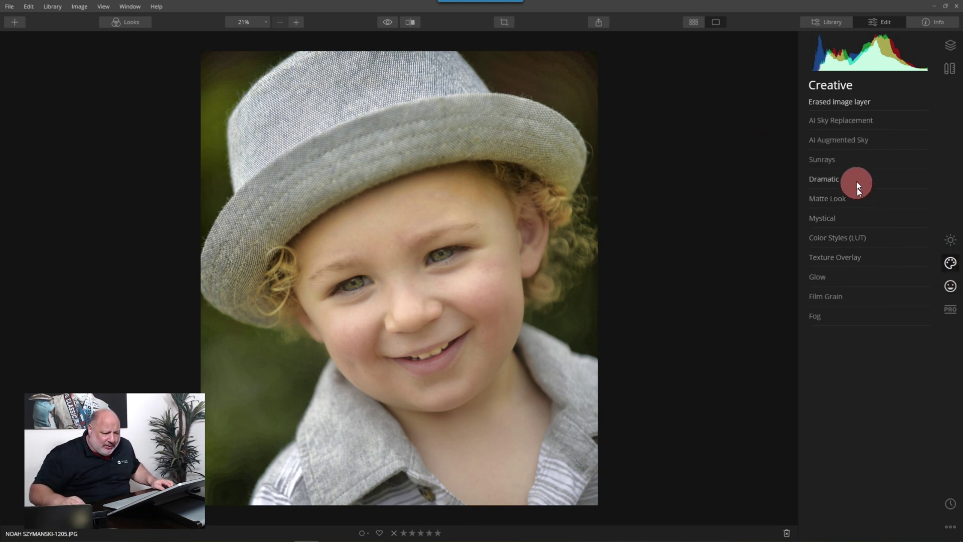
left_click(958, 252)
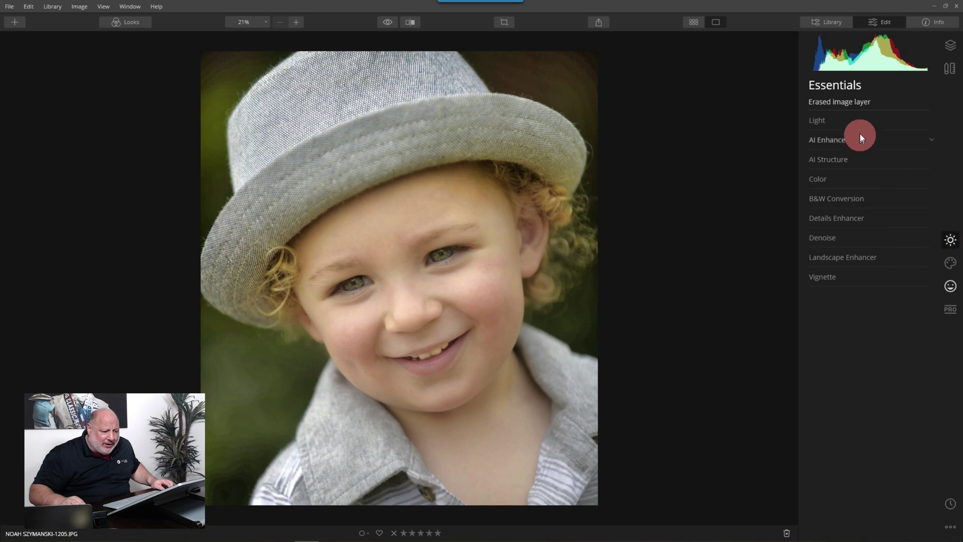
left_click(822, 181)
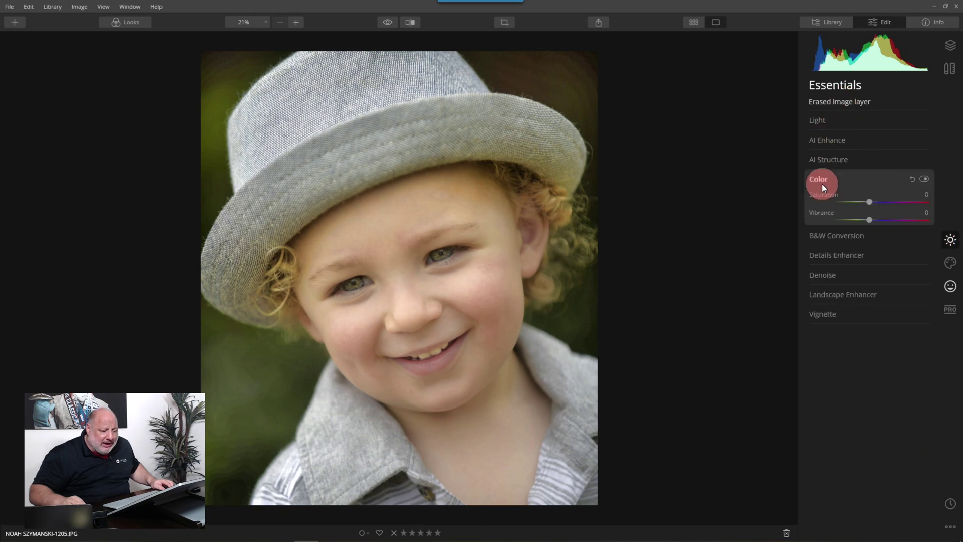
mouse_move(817, 239)
left_mouse_down()
mouse_move(866, 253)
mouse_move(825, 247)
left_mouse_up()
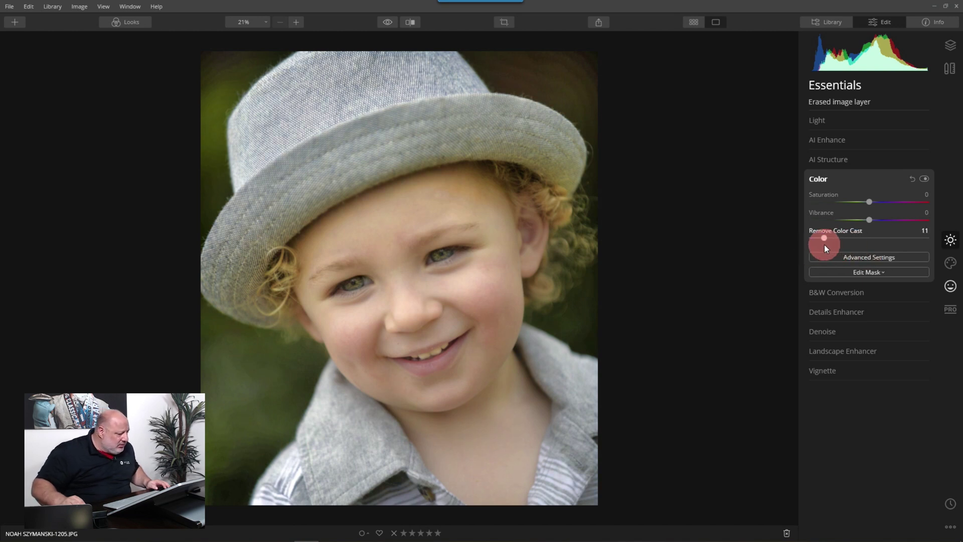
In the Color tool's advanced settings, set the saturation of the reds to -18.
left_click(874, 258)
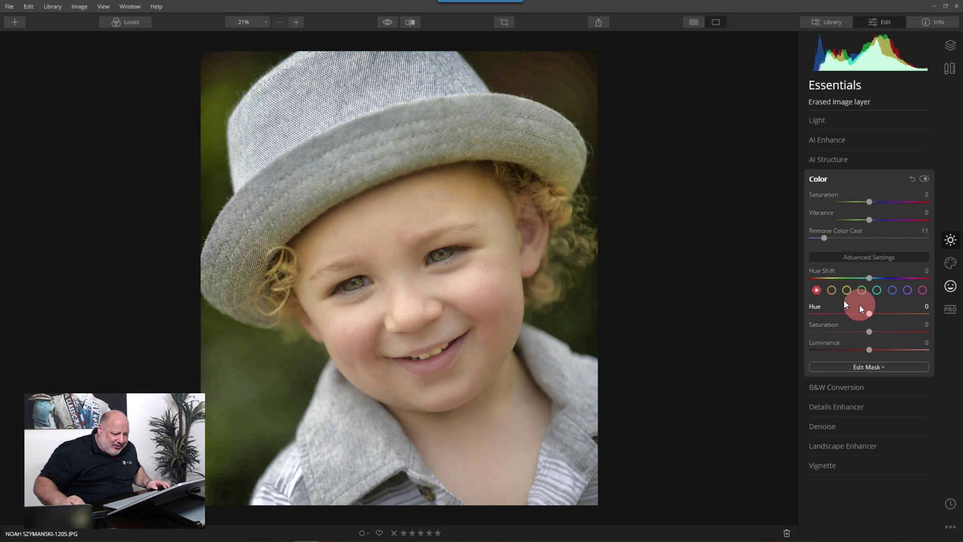
mouse_move(866, 348)
left_mouse_down()
mouse_move(847, 351)
mouse_move(861, 350)
left_mouse_up()
double_click(862, 348)
mouse_move(872, 331)
left_mouse_down()
mouse_move(851, 334)
mouse_move(861, 333)
left_mouse_up()
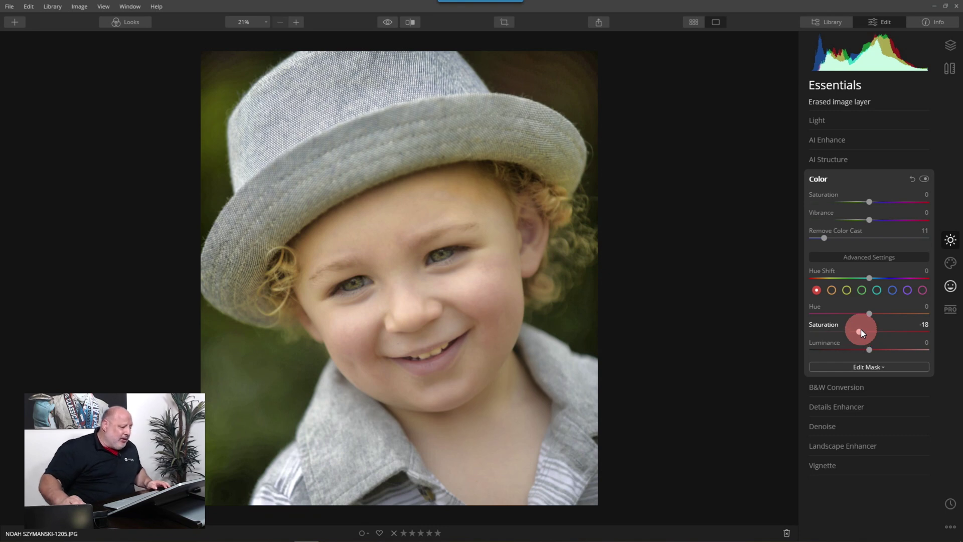
Add a new adjustment layer above the erased image layer.
left_click(955, 45)
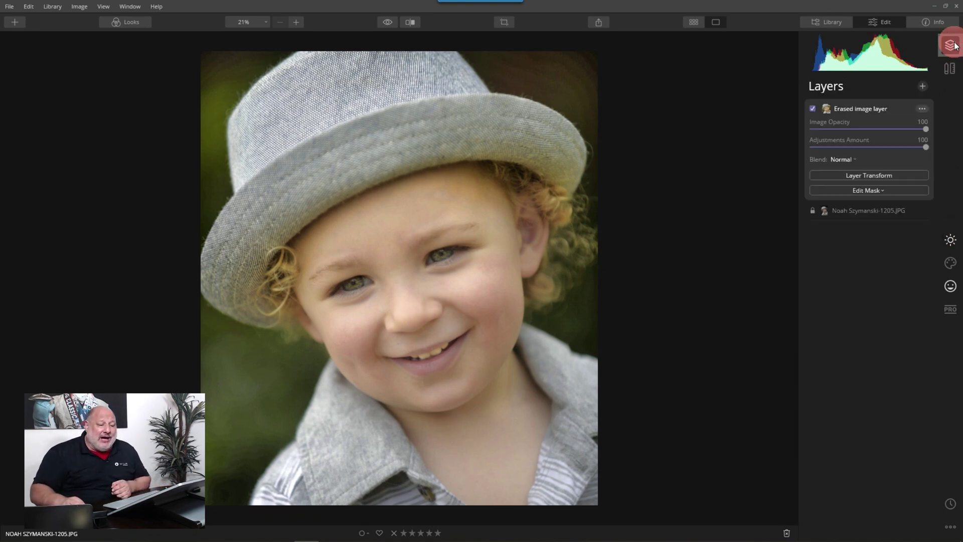
left_click(922, 85)
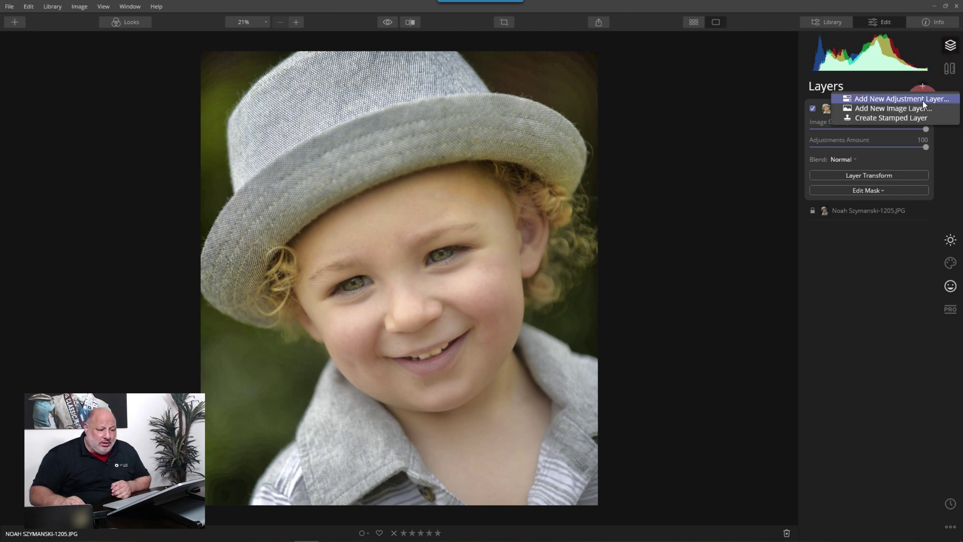
left_click(922, 101)
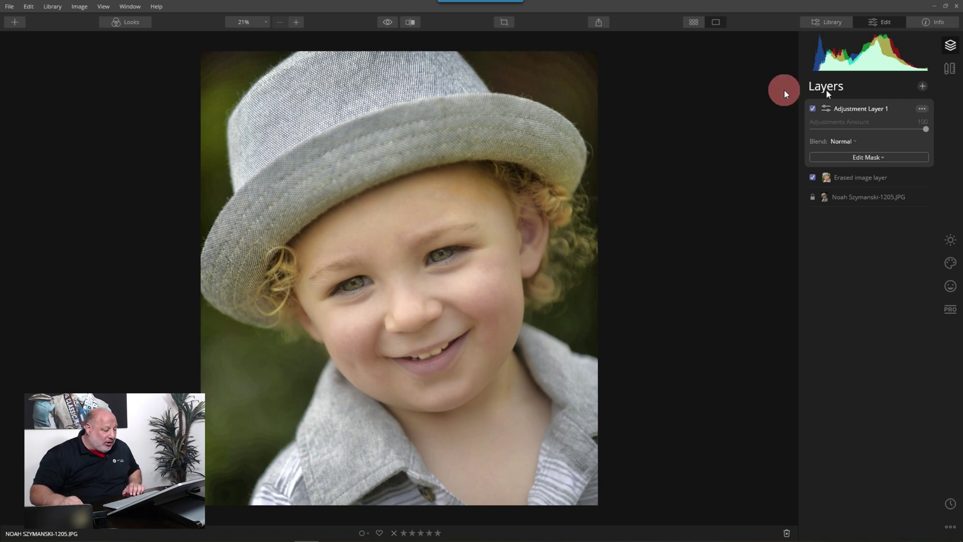
Apply the Film look from the Portrait collection to the new adjustment layer.
left_click(127, 21)
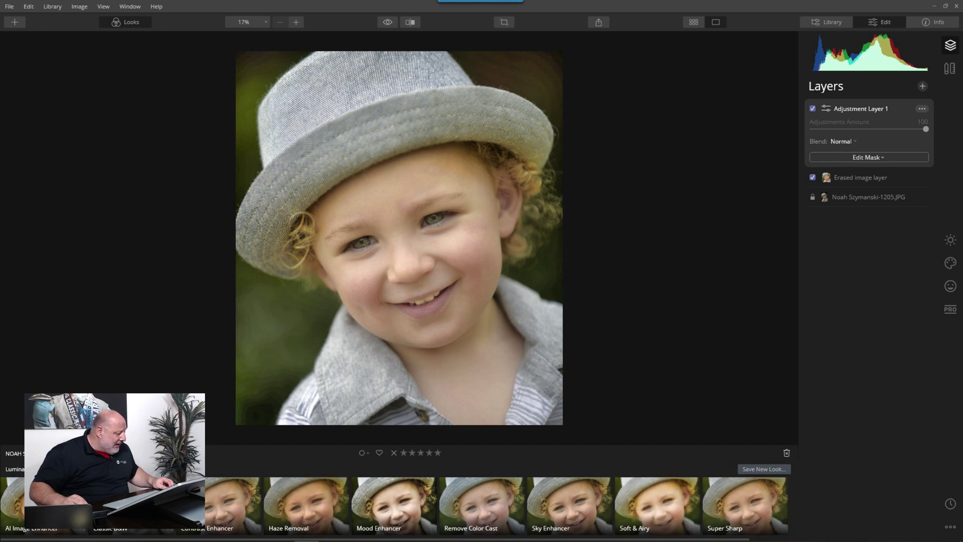
left_click(14, 468)
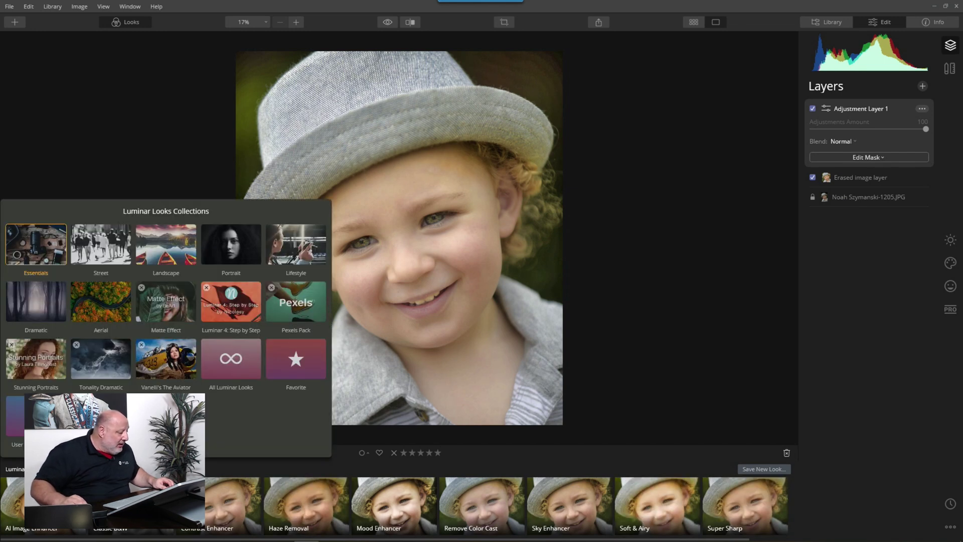
left_click(227, 253)
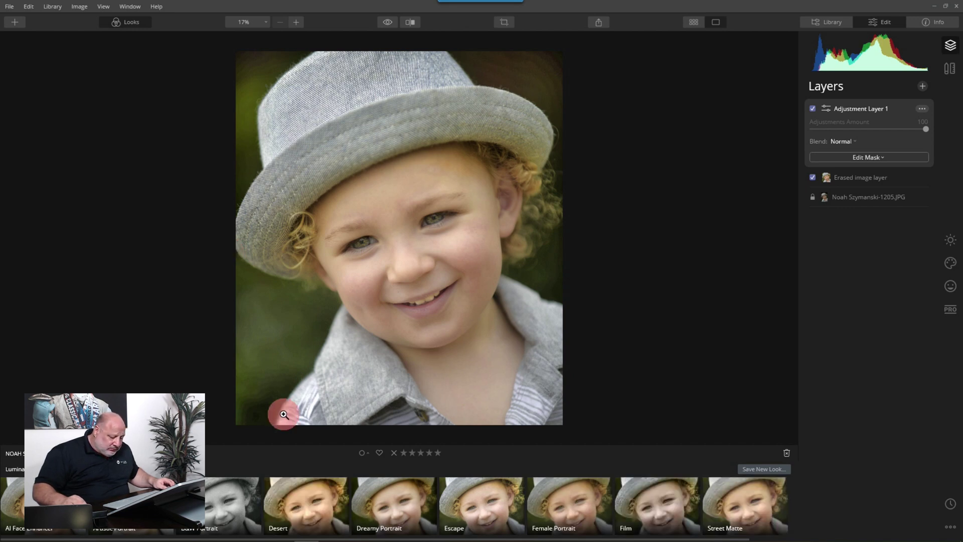
left_click(645, 503)
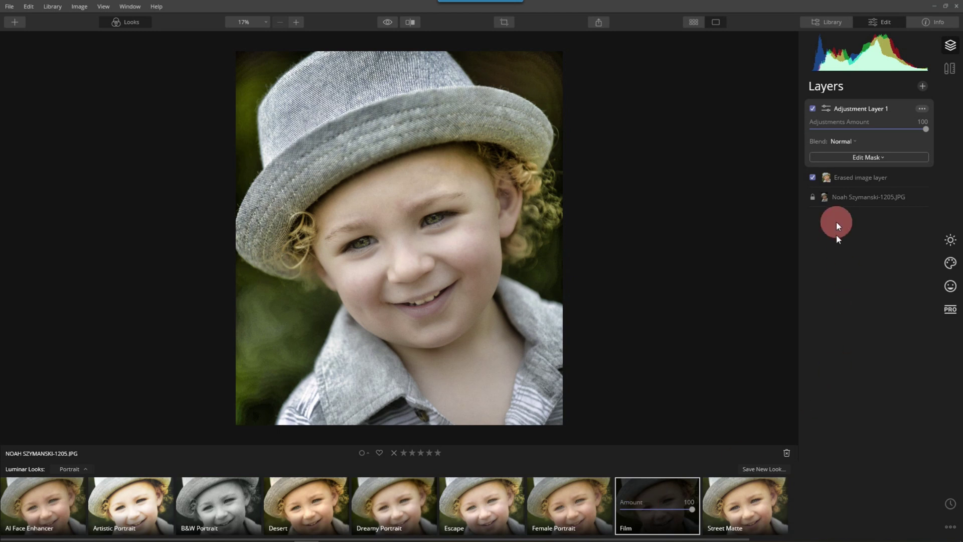
Examine which Essentials, Creative and Portrait tools the Film look uses on the adjustment layer.
left_click(953, 242)
left_click(820, 176)
left_click(949, 317)
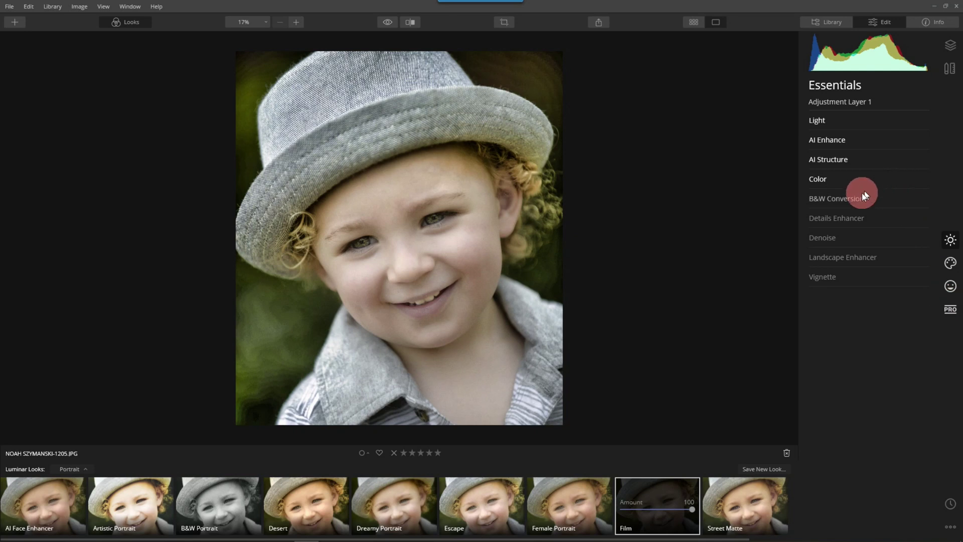
left_click(956, 266)
left_click(950, 285)
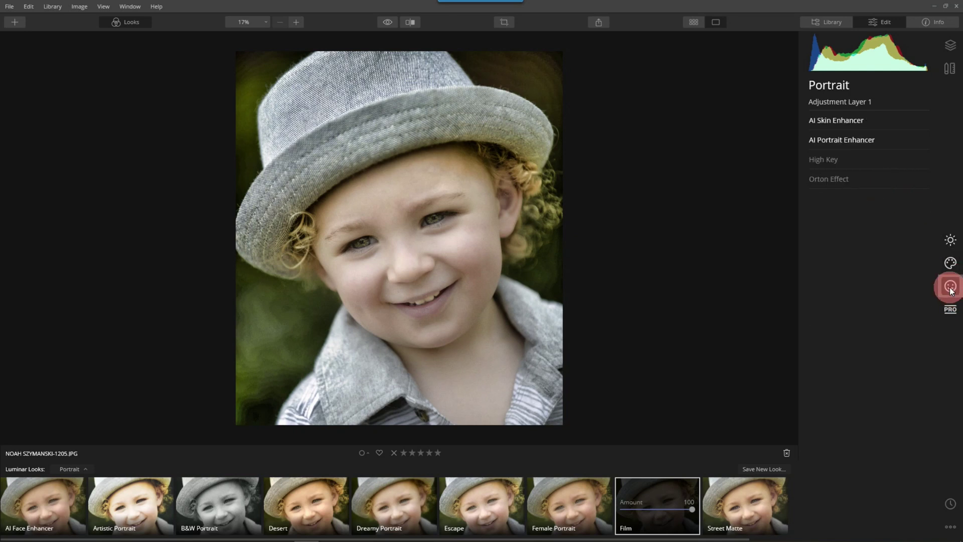
left_click(951, 272)
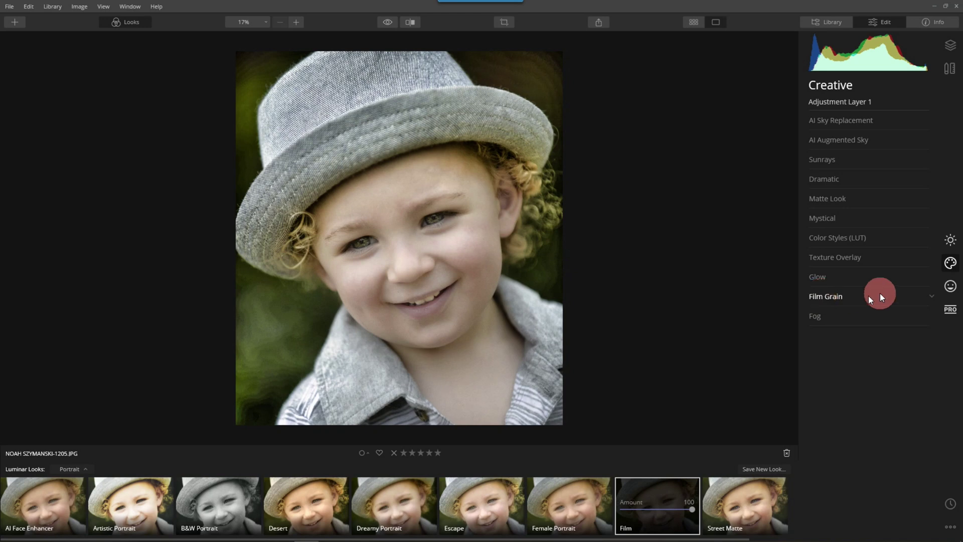
left_click(951, 240)
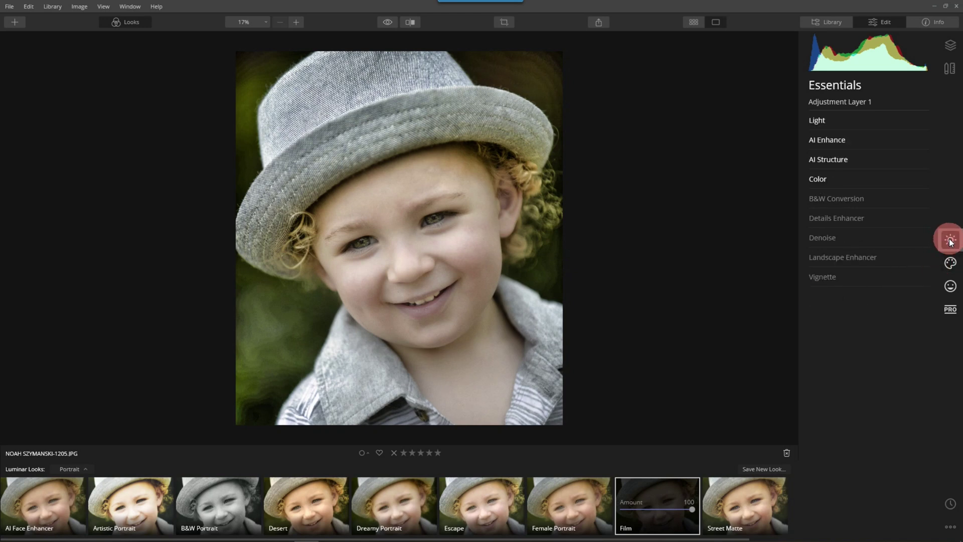
Set AI Accent to 46 in AI Enhance on the adjustment layer.
left_click(842, 142)
left_click(862, 163)
mouse_move(871, 160)
left_mouse_down()
mouse_move(820, 164)
mouse_move(865, 165)
left_mouse_up()
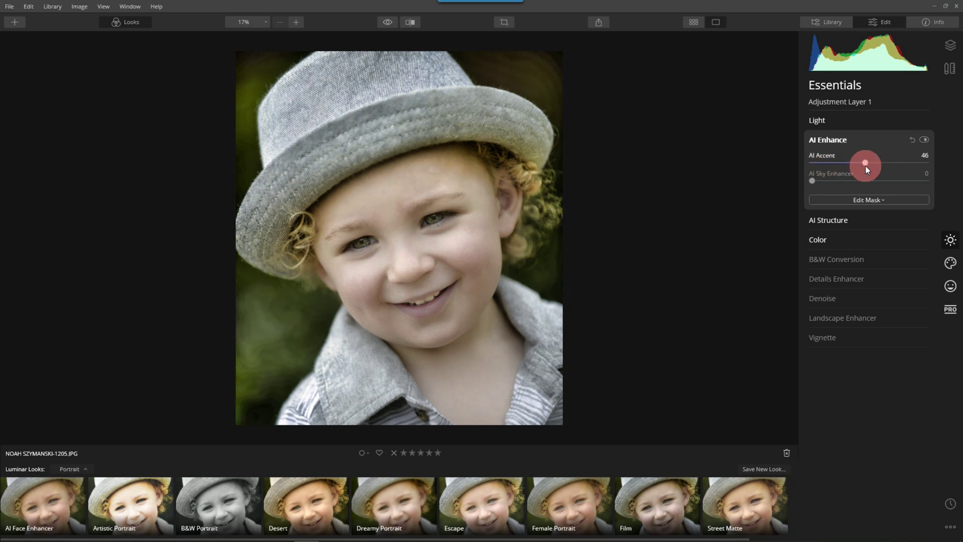
left_click(838, 139)
Check the effect of AI Structure on the adjustment layer and reset its settings to zero.
left_click(835, 160)
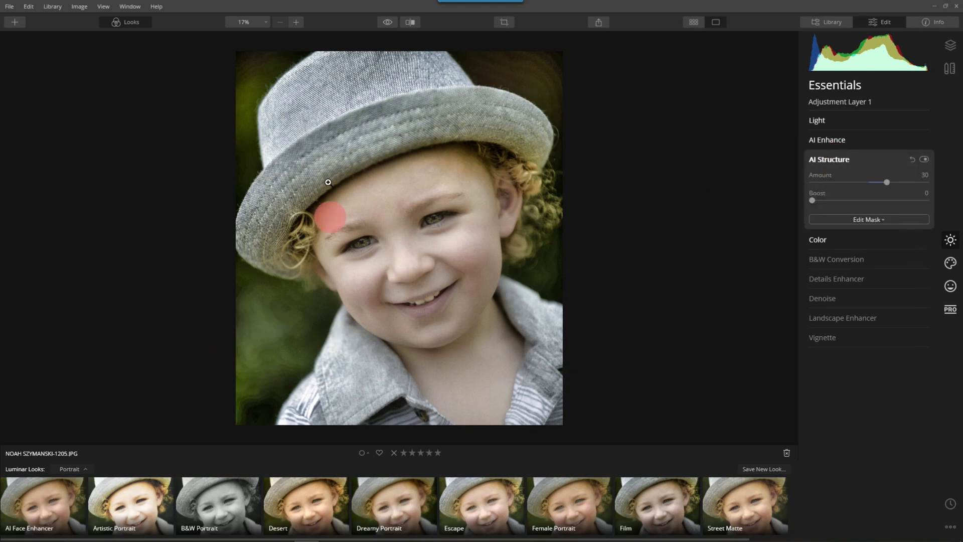
left_click(924, 159)
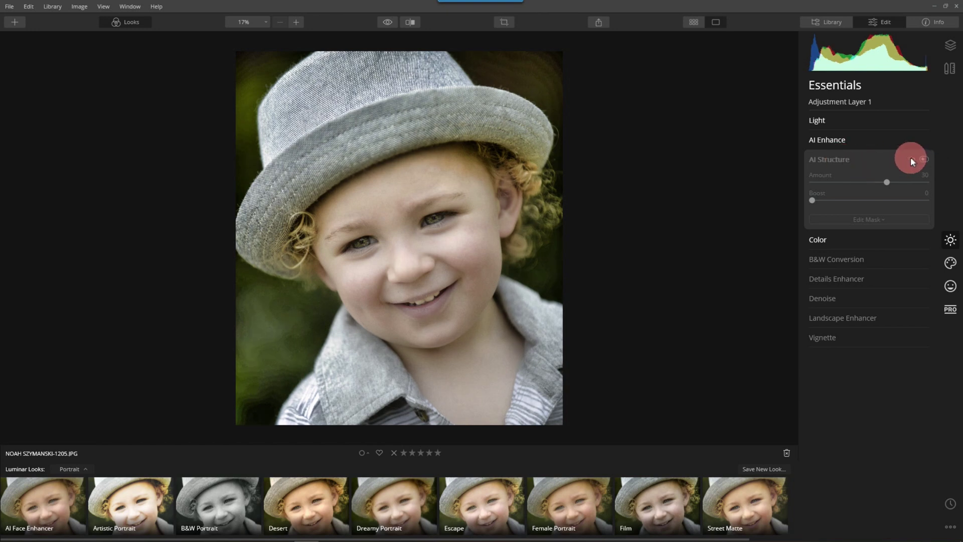
left_click(912, 158)
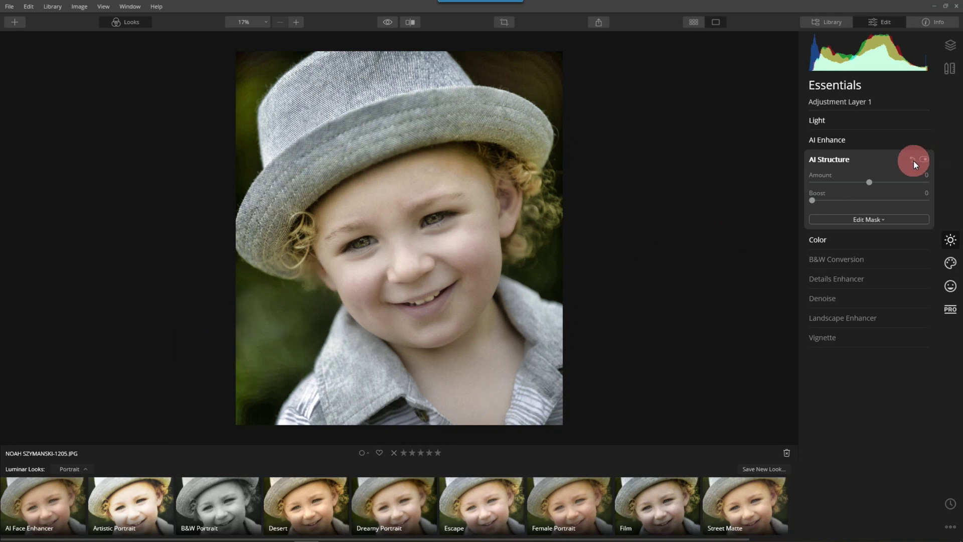
left_click(833, 161)
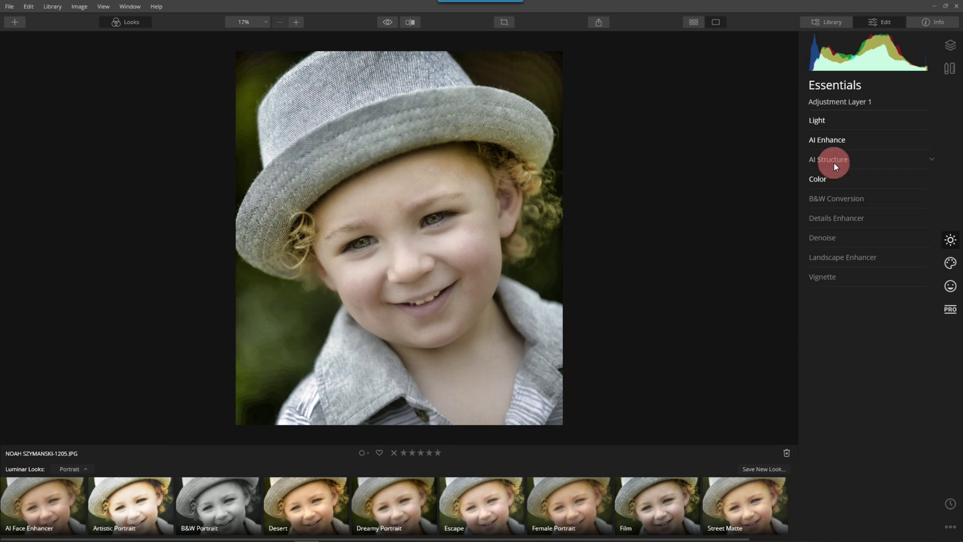
Check the Color tool's effect on the adjustment layer and set its Saturation to -3.
left_click(824, 179)
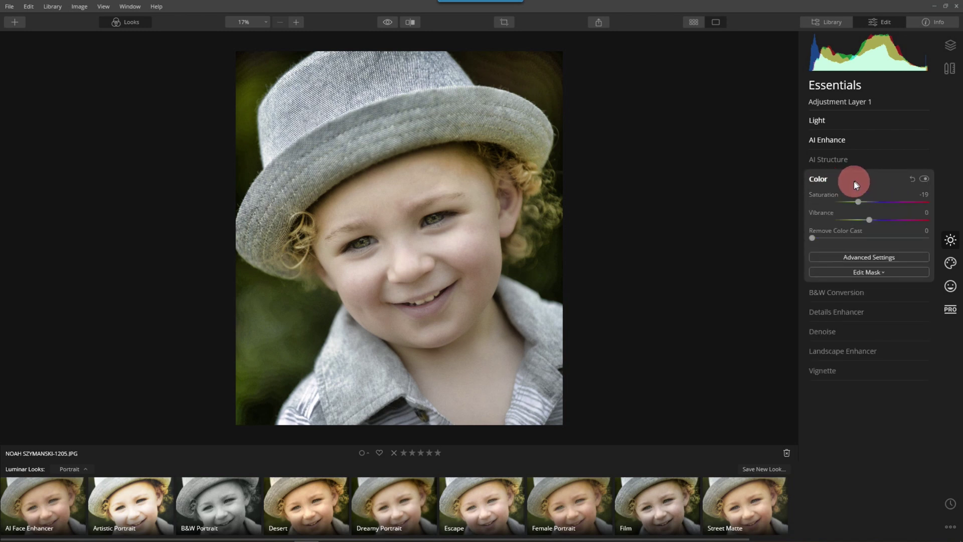
left_click(927, 179)
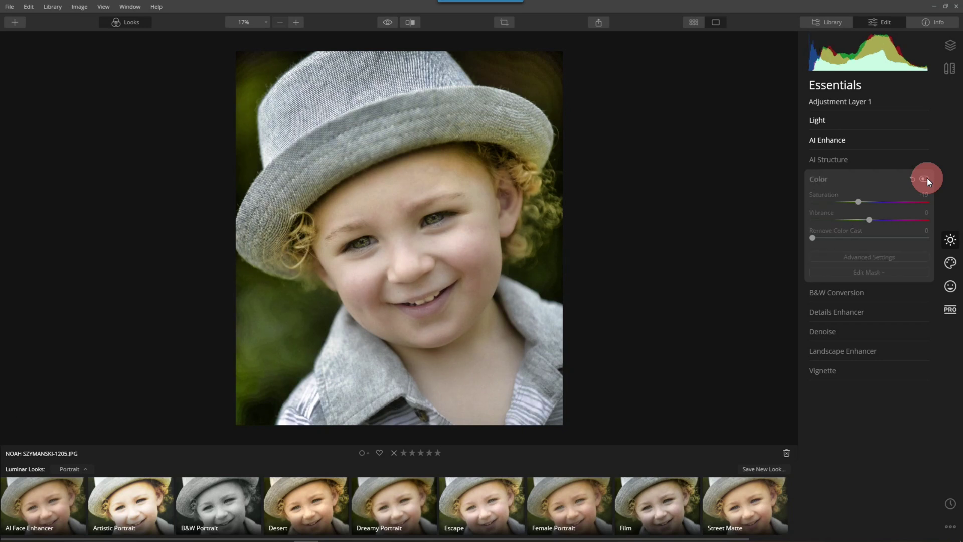
left_click(927, 178)
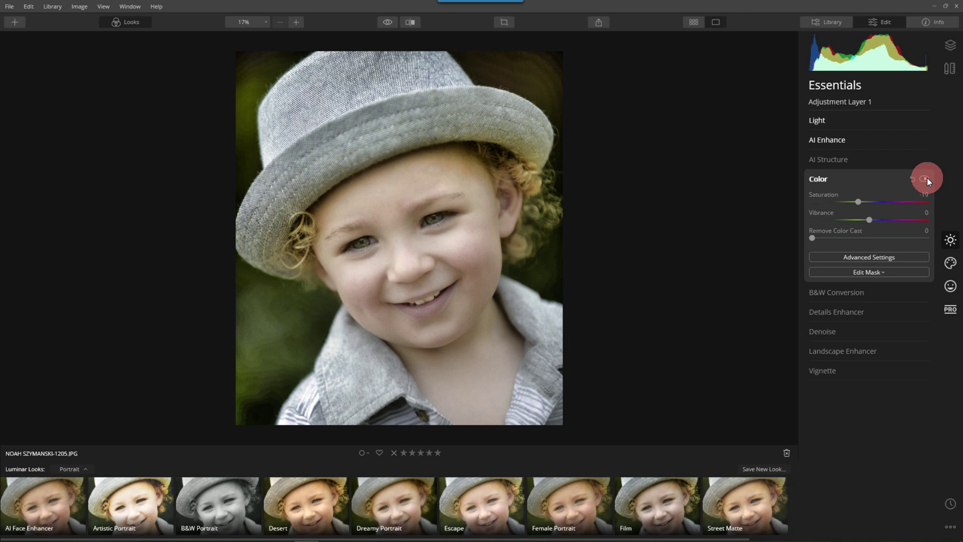
left_click_drag(858, 201, 871, 206)
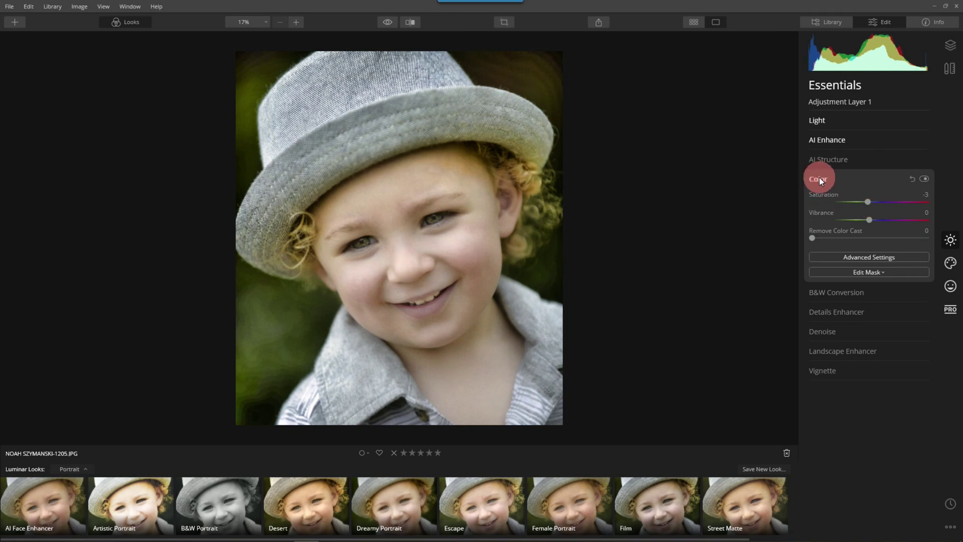
left_click(820, 176)
Try a very strong Film Grain on the adjustment layer, then set its Amount to 7.
left_click(951, 272)
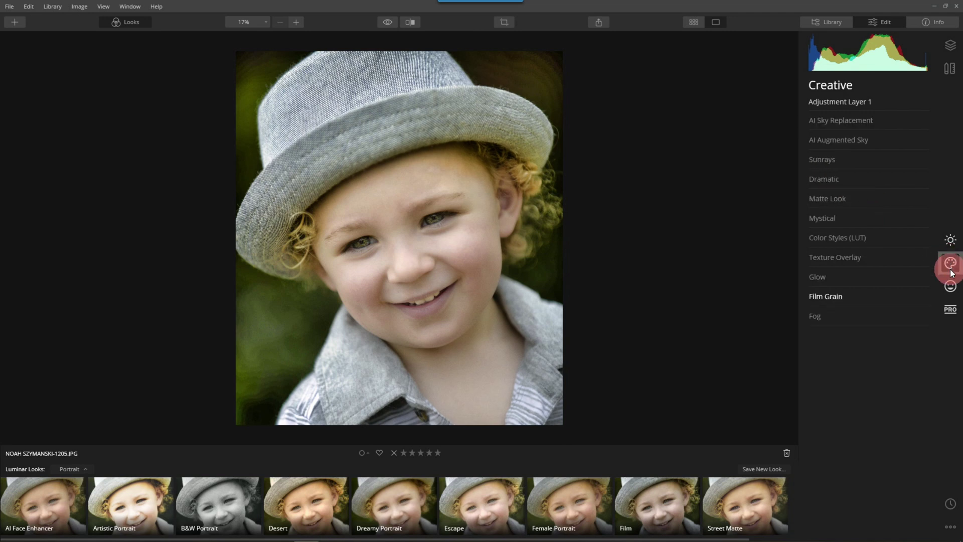
left_click(823, 296)
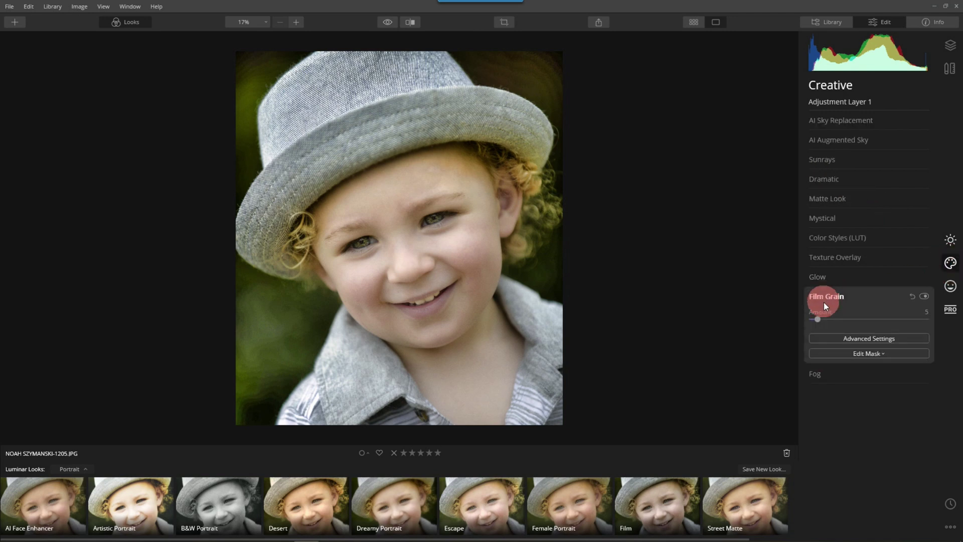
left_click_drag(816, 319, 916, 324)
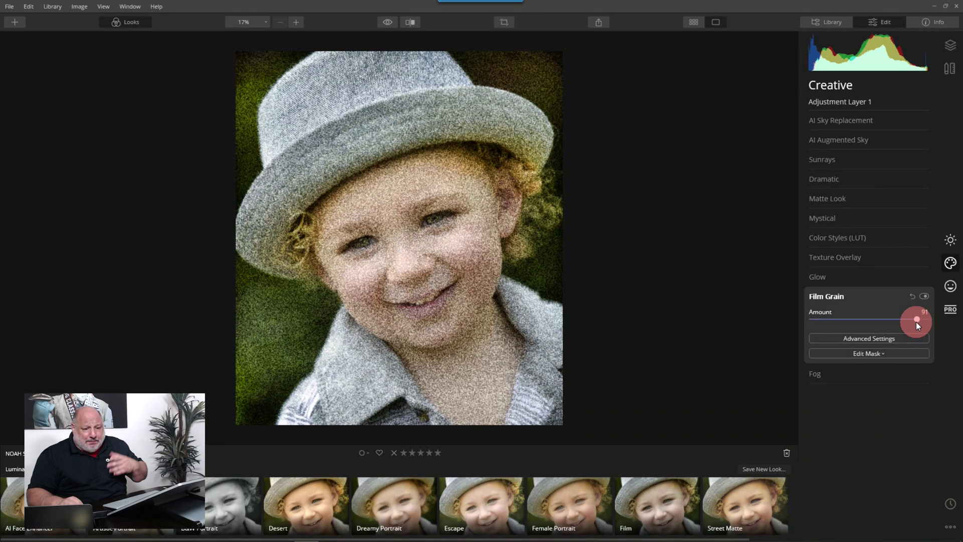
left_click_drag(916, 321, 820, 336)
Inspect the grain on the face up close and compare the whole edited portrait with the unedited original.
scroll(369, 252, "up", 2)
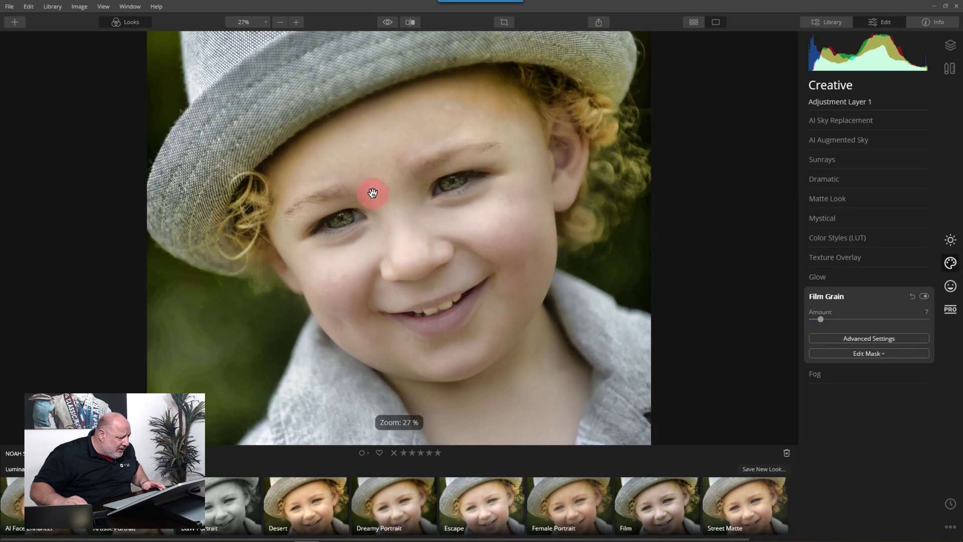
scroll(389, 184, "up", 1)
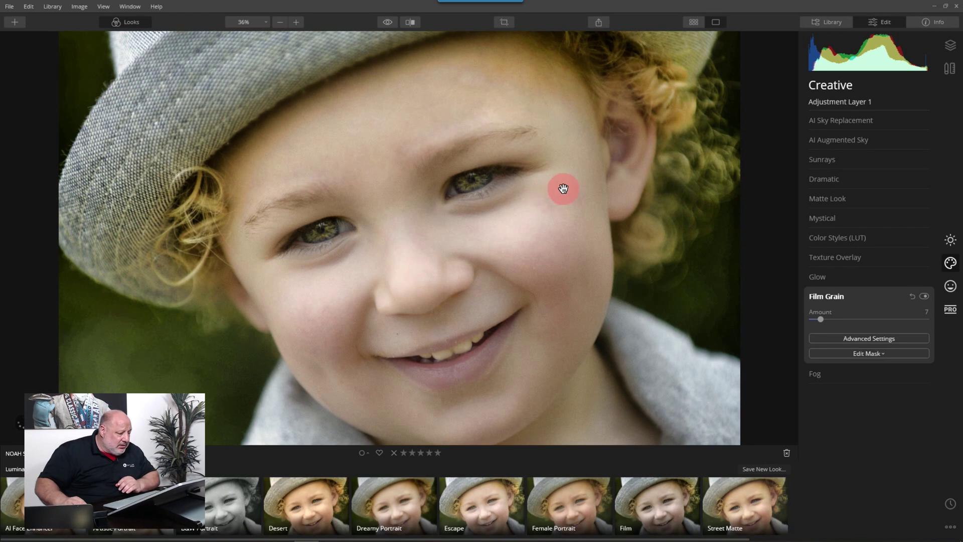
scroll(563, 188, "down", 3)
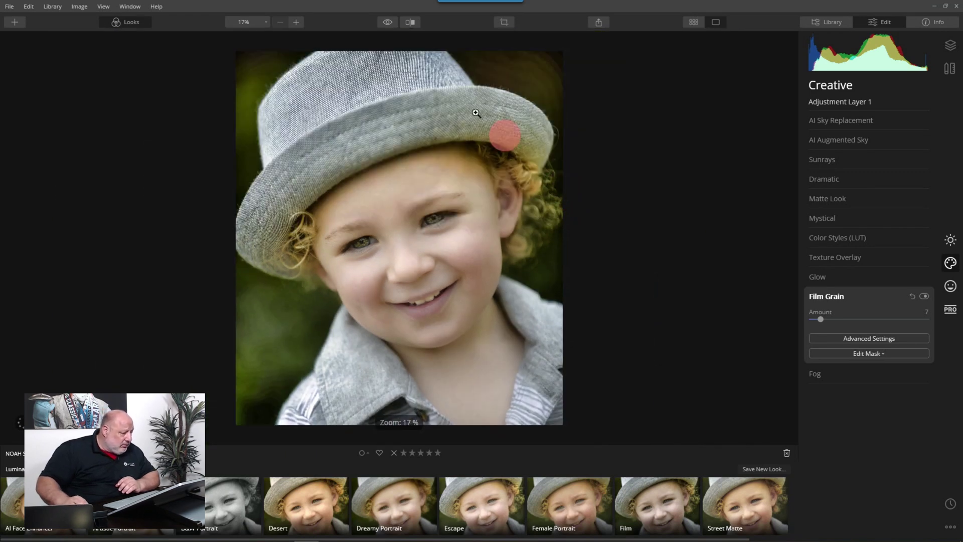
left_click(391, 23)
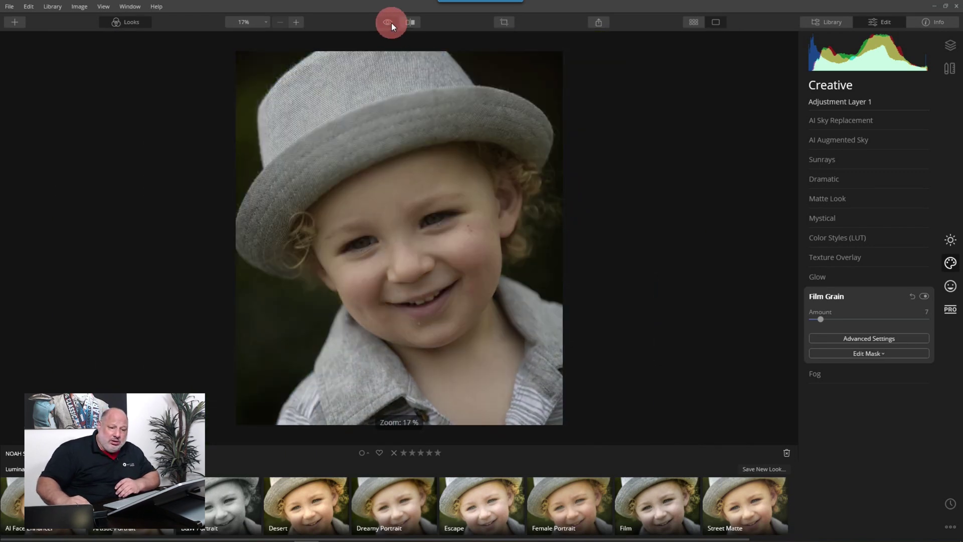
End the comparison with the original and try a Matte Look on the adjustment layer with Amount 45 and Fade 35.
left_click(391, 22)
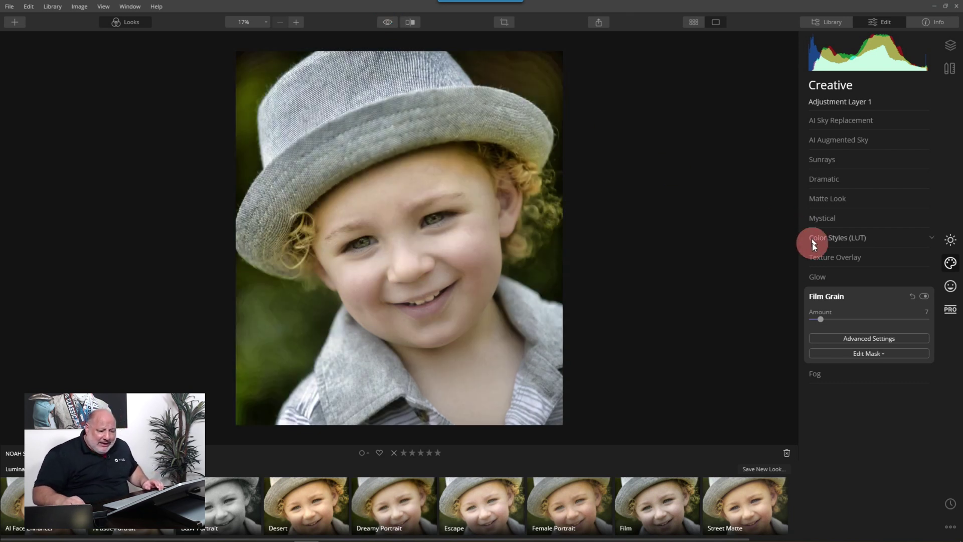
left_click(836, 198)
left_click_drag(814, 221, 876, 221)
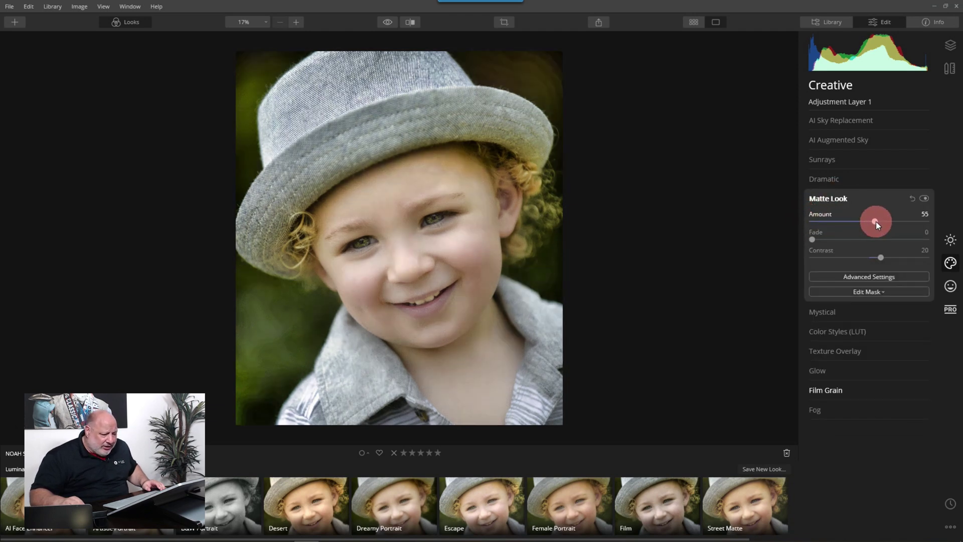
left_click(816, 240)
left_click_drag(819, 239, 864, 220)
left_click(874, 221)
Try a more faded Matte Look with Saturation 45, Fade 73 and Contrast -40.
left_click(874, 273)
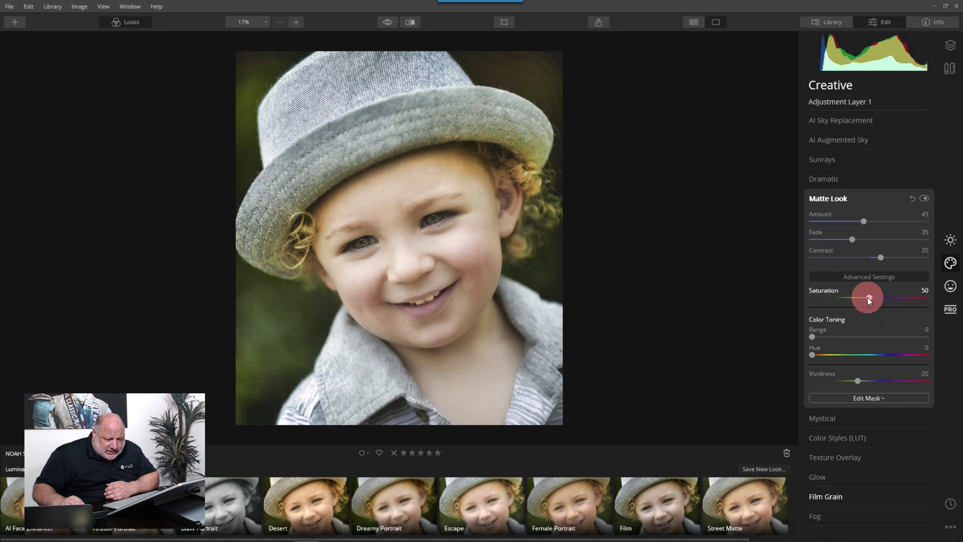
left_click_drag(821, 300, 861, 296)
left_click_drag(850, 237, 846, 259)
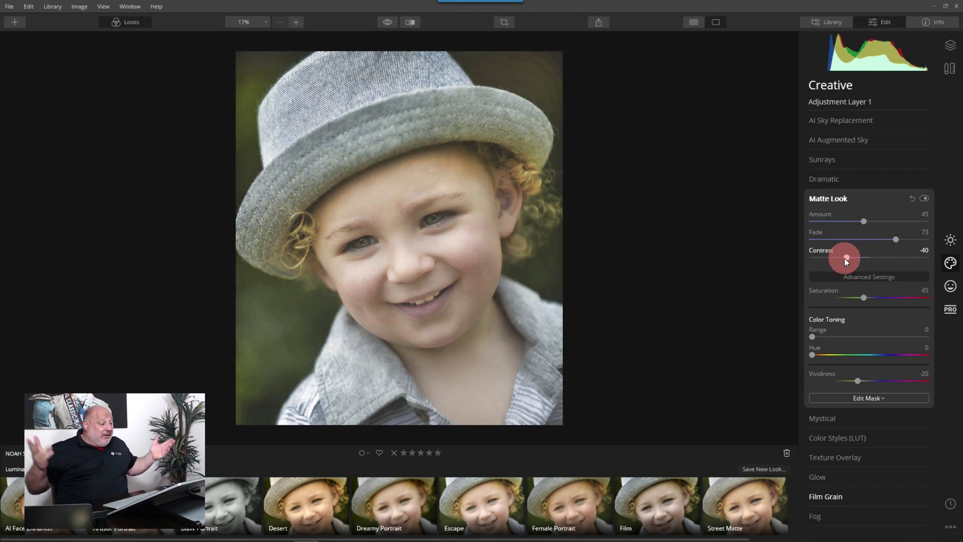
Compare the portrait with and without the Matte Look, and reset that tool's settings.
left_click(924, 198)
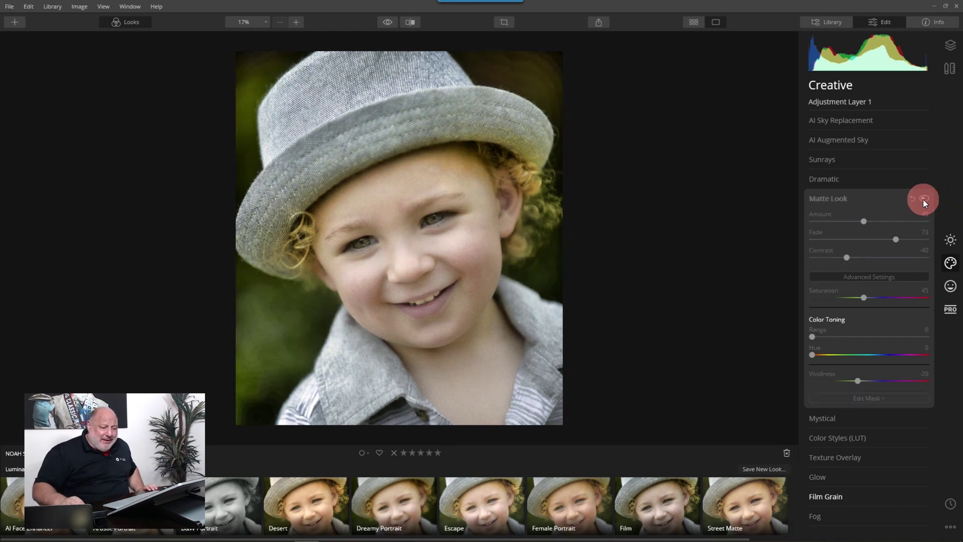
left_click(924, 199)
left_click(909, 200)
left_click(828, 198)
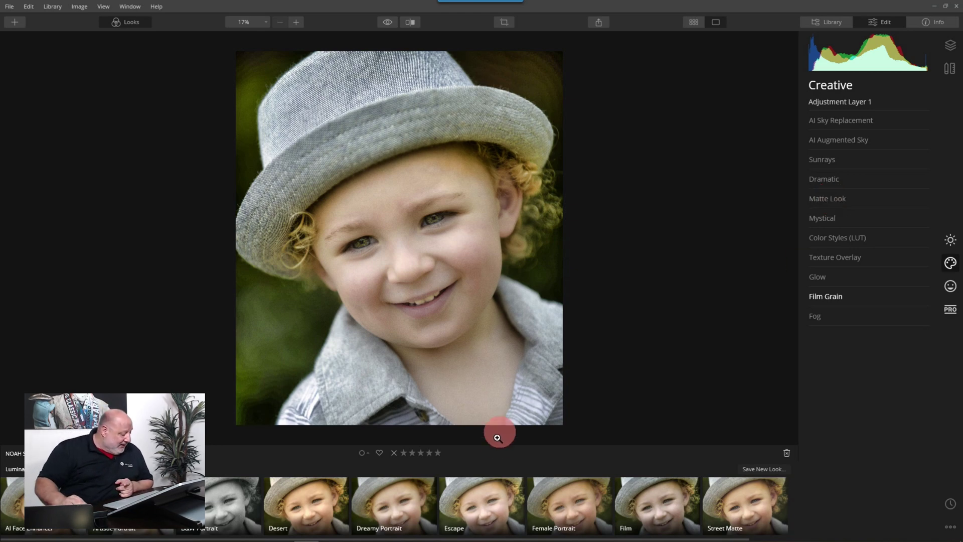
Apply the B&W Portrait look to the adjustment layer and reduce its Adjustments Amount to 23.
left_click(222, 500)
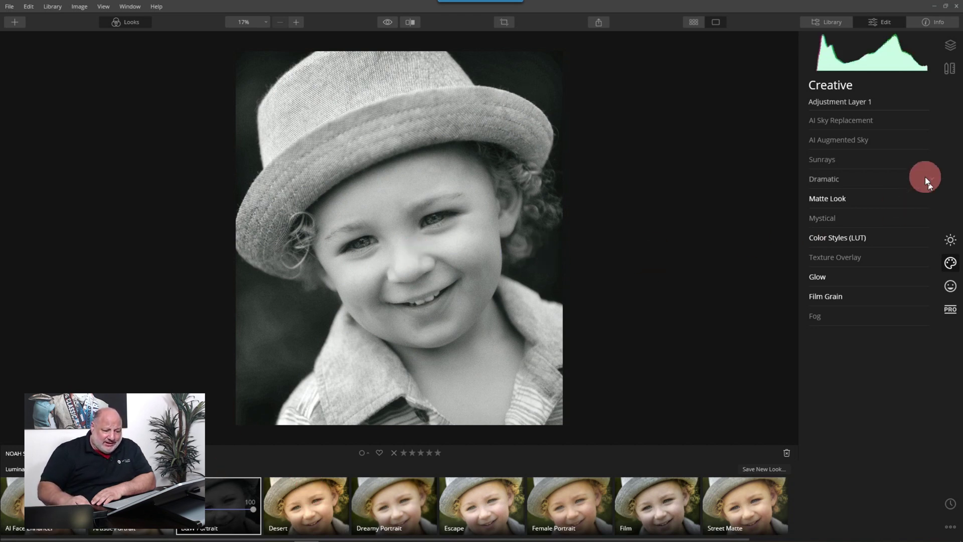
left_click(951, 46)
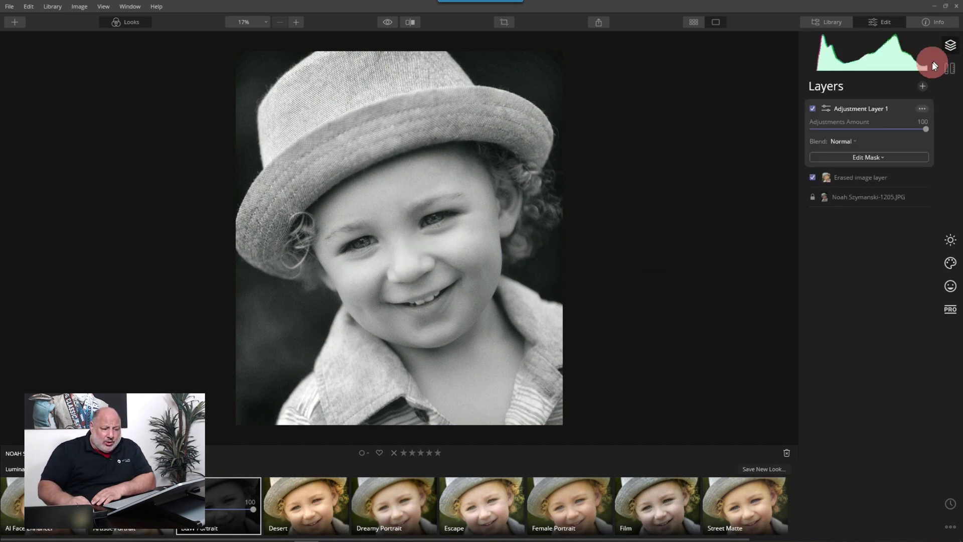
left_click_drag(926, 129, 855, 143)
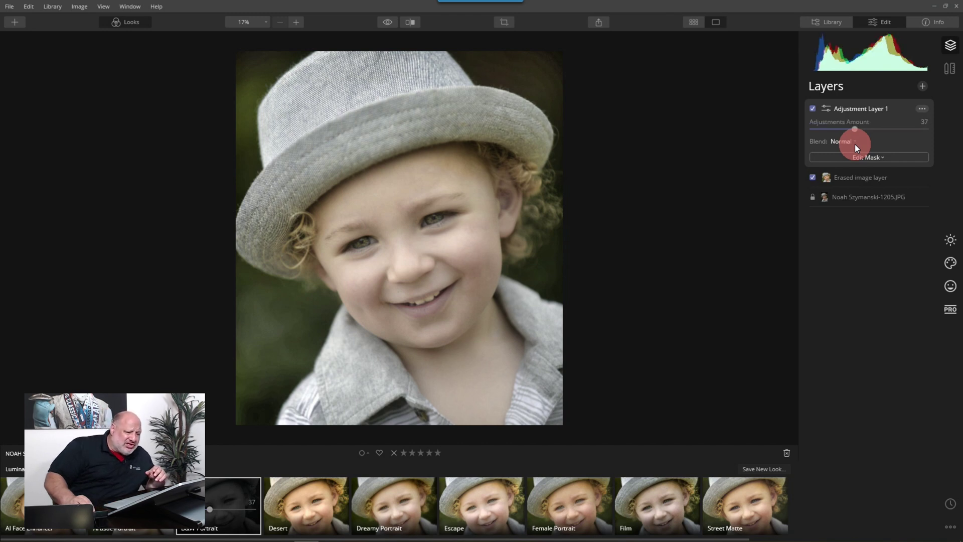
mouse_move(855, 128)
left_mouse_down()
mouse_move(829, 131)
mouse_move(838, 130)
left_mouse_up()
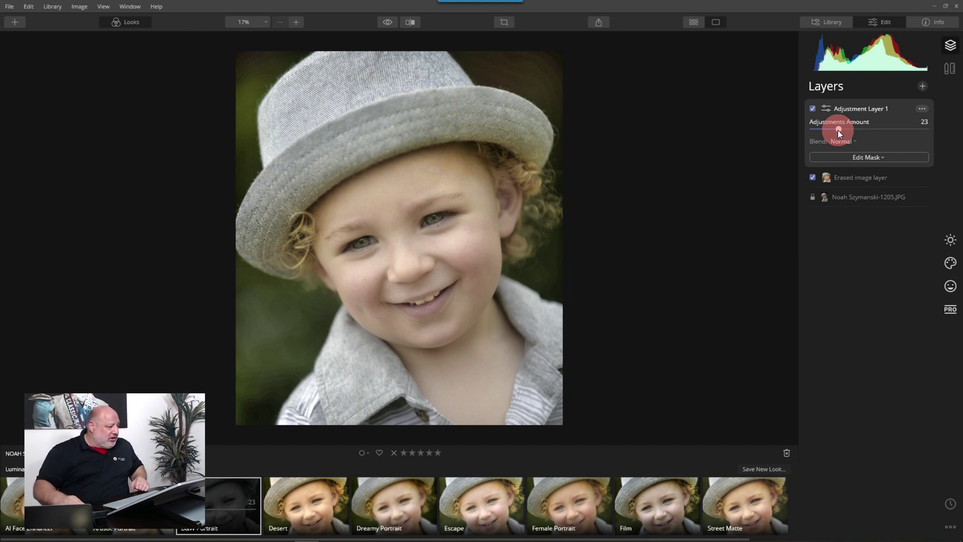
Hide the Looks strip and compare the enlarged edited portrait with the unedited original.
left_click(125, 26)
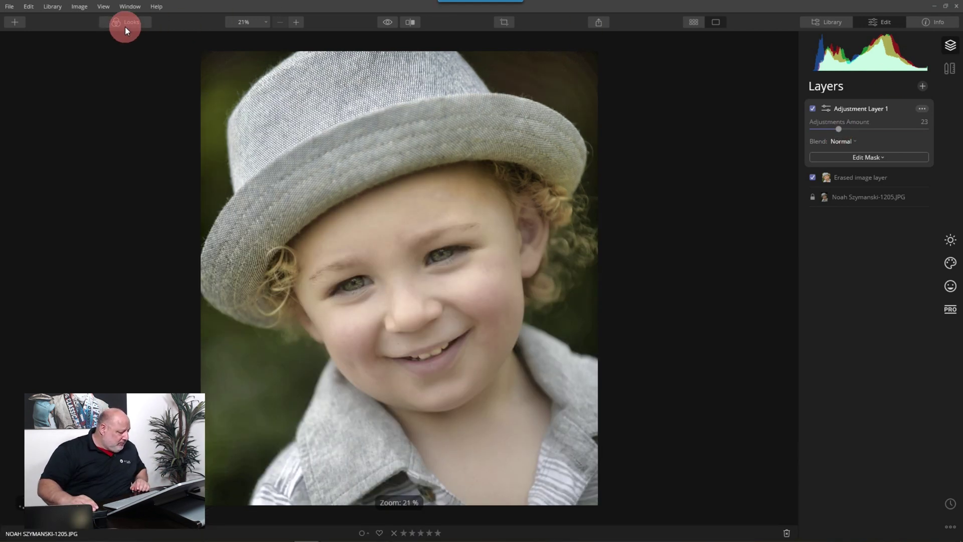
left_click(389, 26)
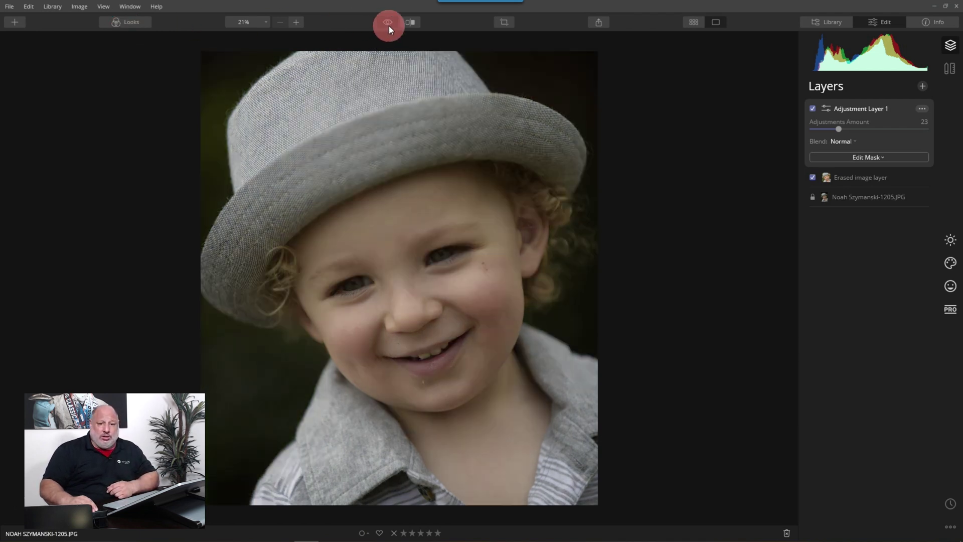
left_click(390, 25)
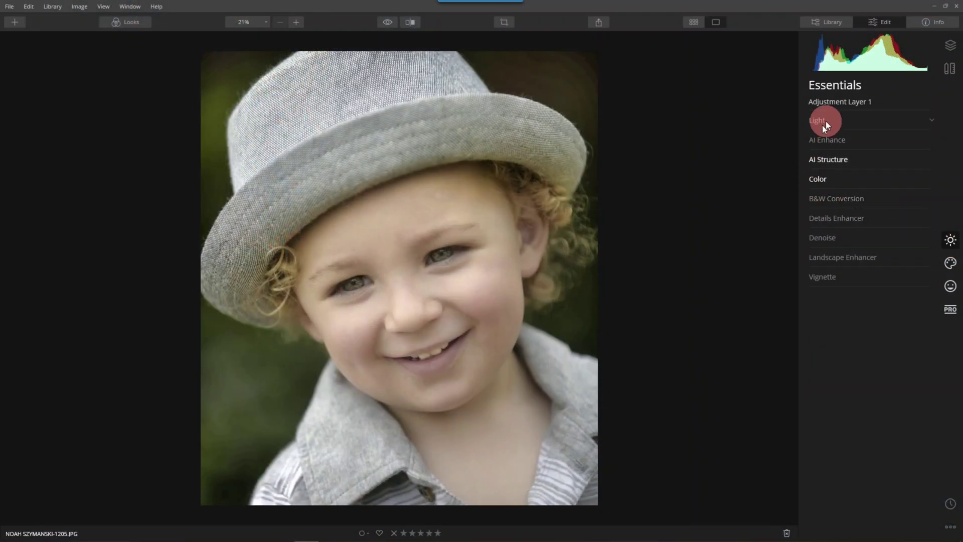
Try very strong Shadows in the adjustment layer's Light tool, reset them to 0, and look at its AI Enhance settings.
left_click(825, 122)
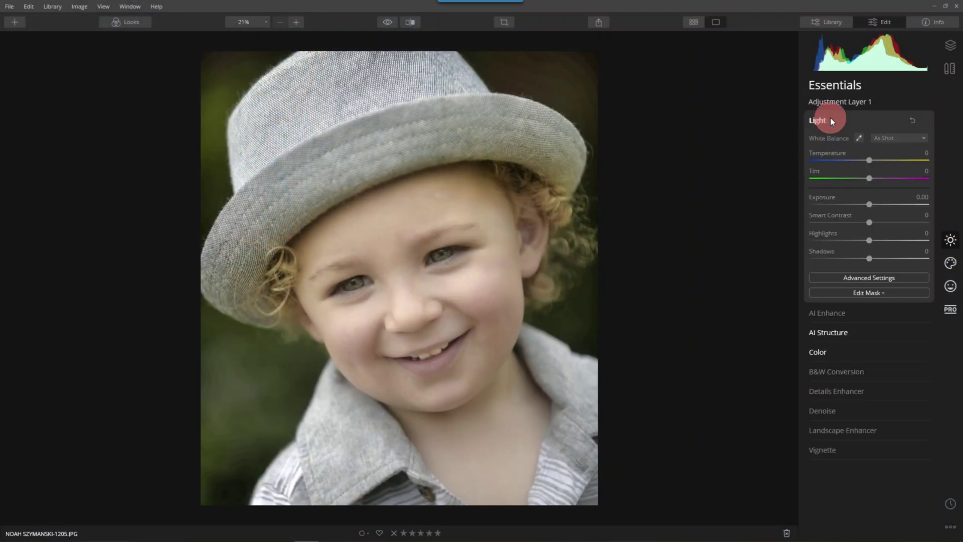
left_click_drag(870, 259, 921, 257)
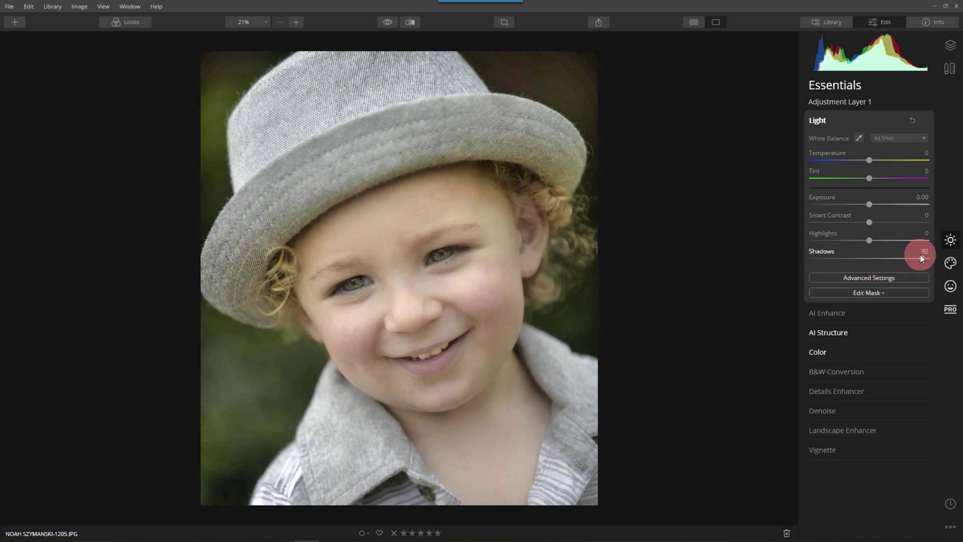
left_click_drag(808, 257, 926, 257)
double_click(926, 258)
left_click(818, 122)
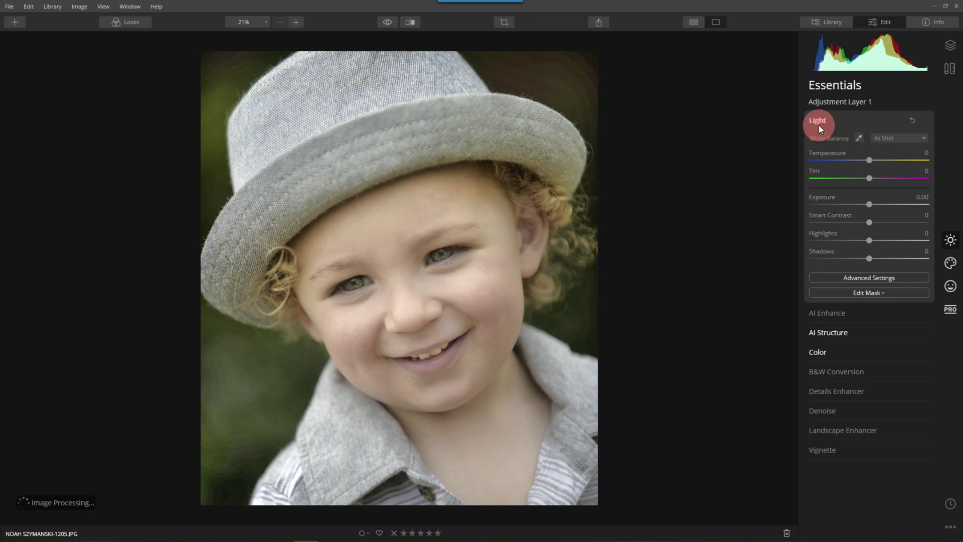
left_click(844, 162)
left_click(838, 140)
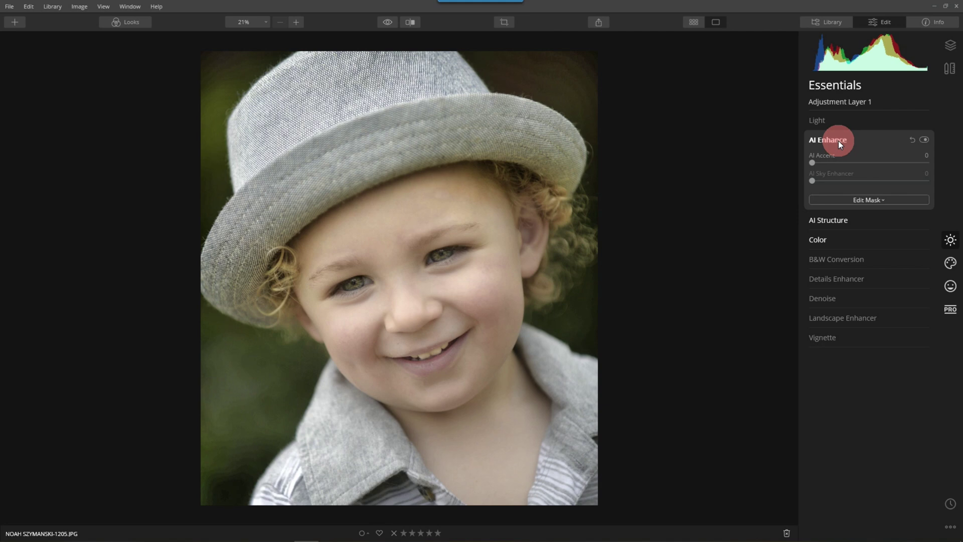
Review the layers and the Essentials, Portrait and Professional tools used on the base photo layer.
left_click(946, 47)
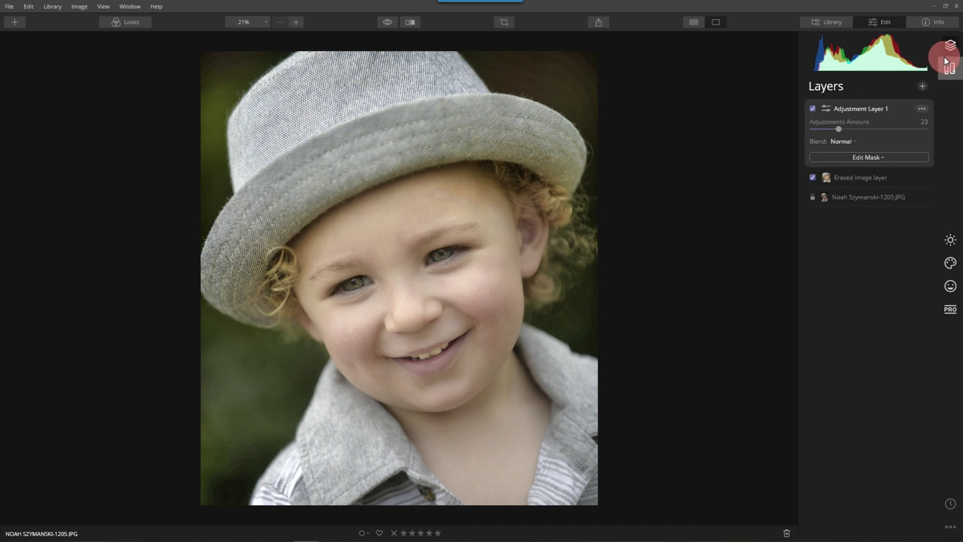
left_click(862, 186)
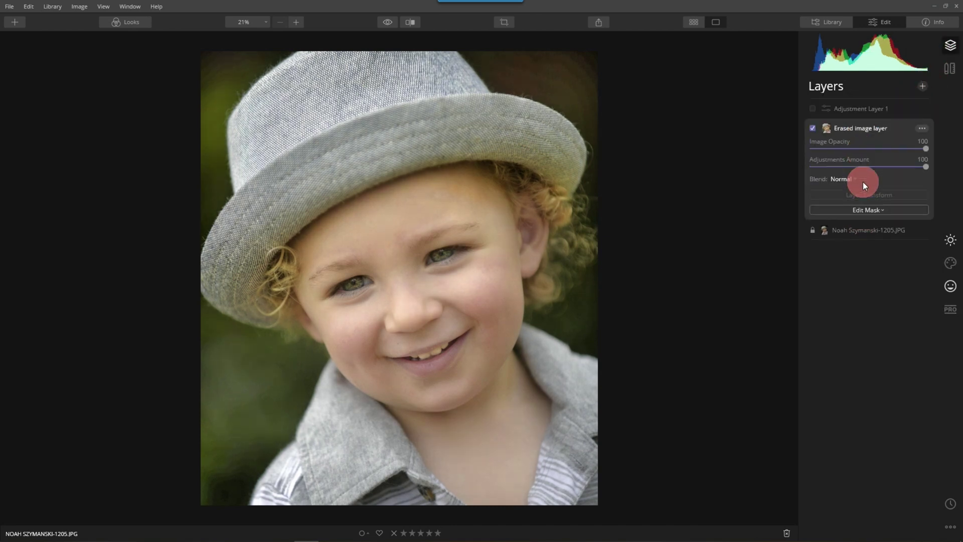
left_click(864, 230)
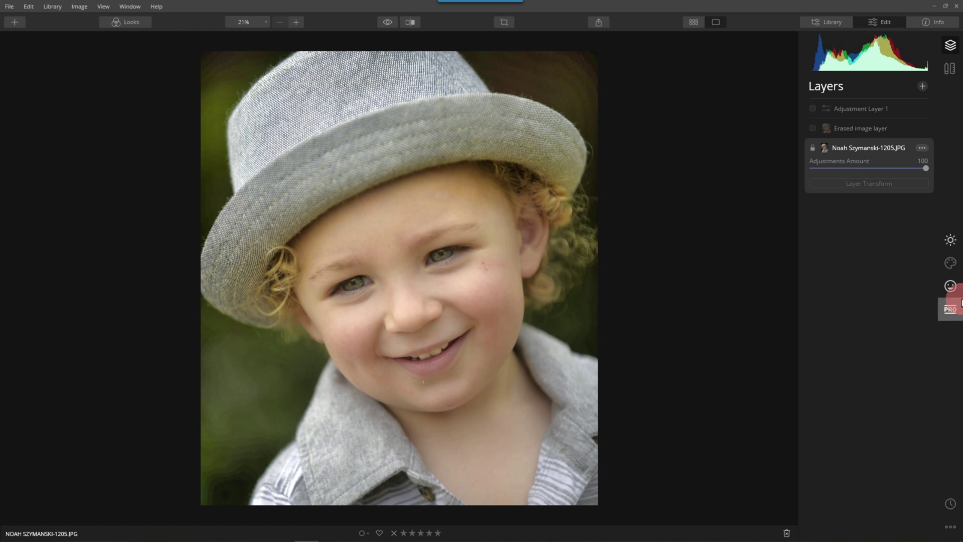
left_click(952, 241)
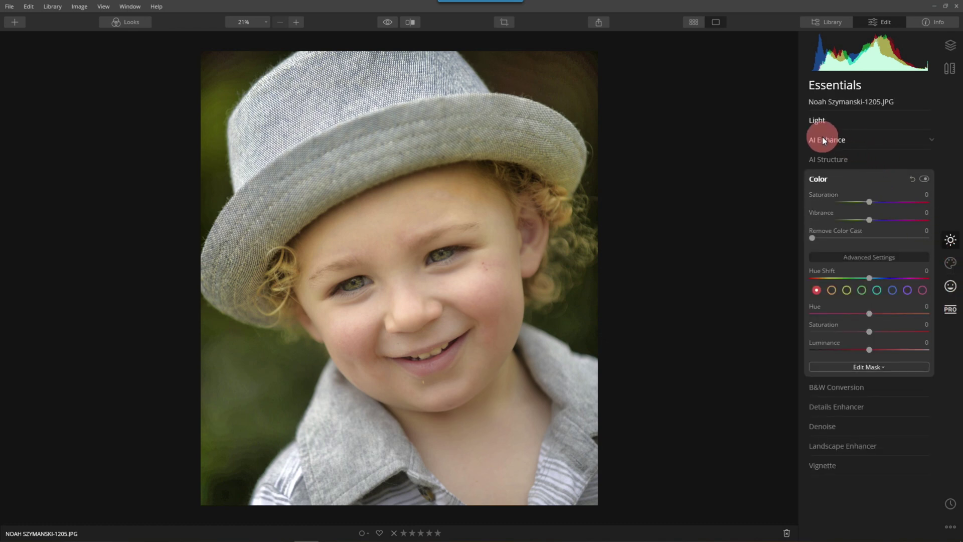
left_click(823, 180)
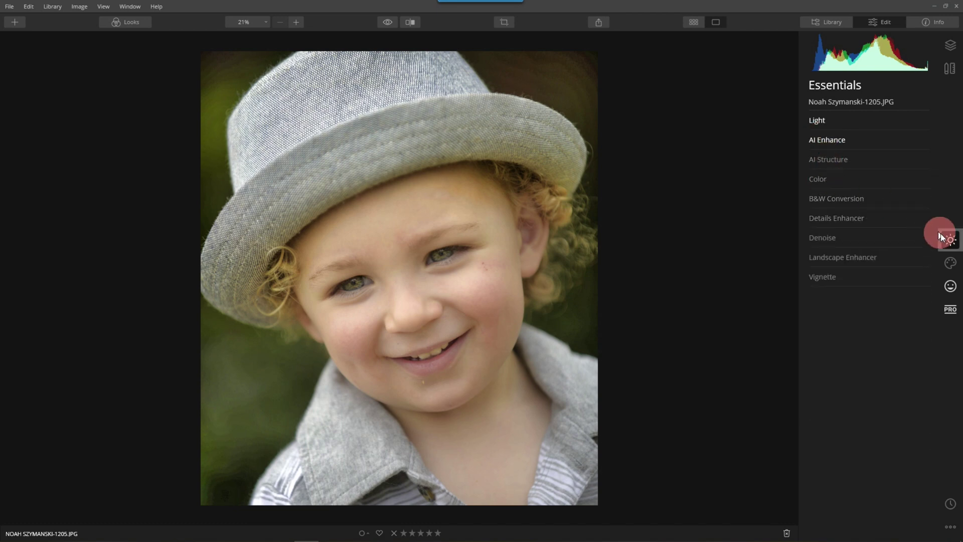
left_click(951, 284)
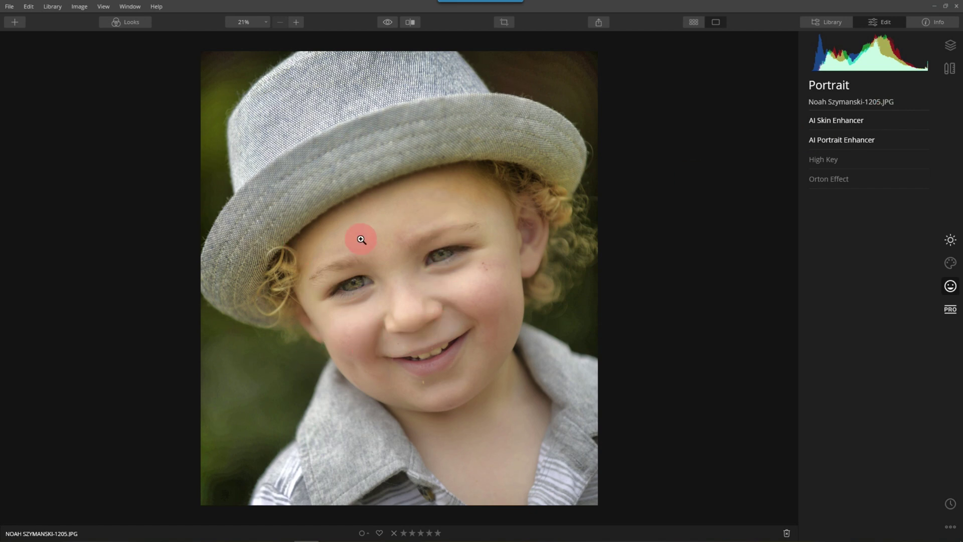
left_click(949, 309)
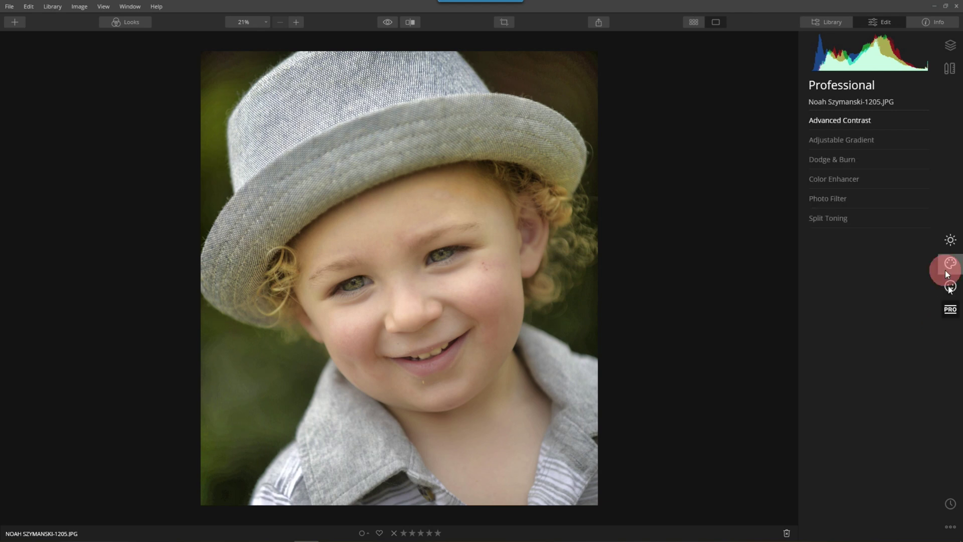
Examine the base photo's Advanced Contrast settings and compare the portrait with and without them.
left_click(829, 123)
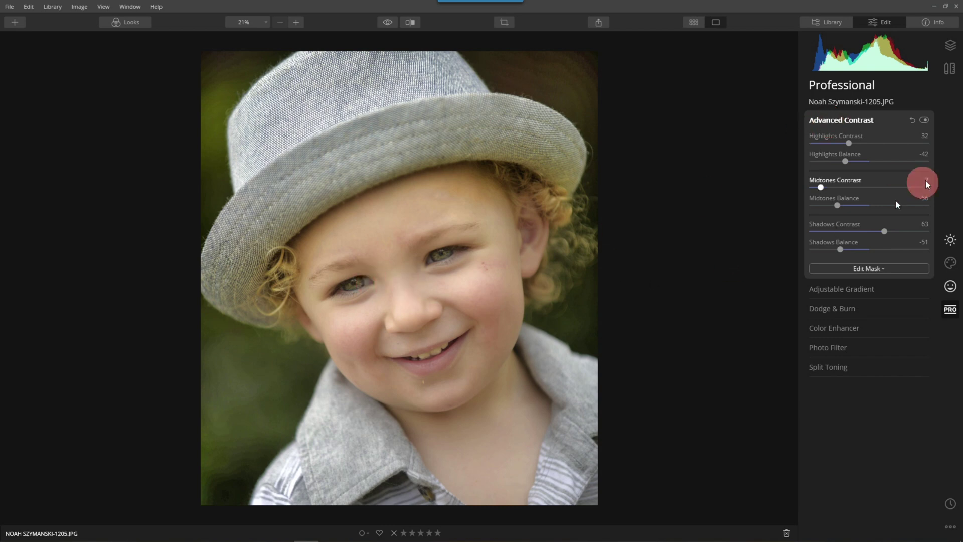
left_click(927, 119)
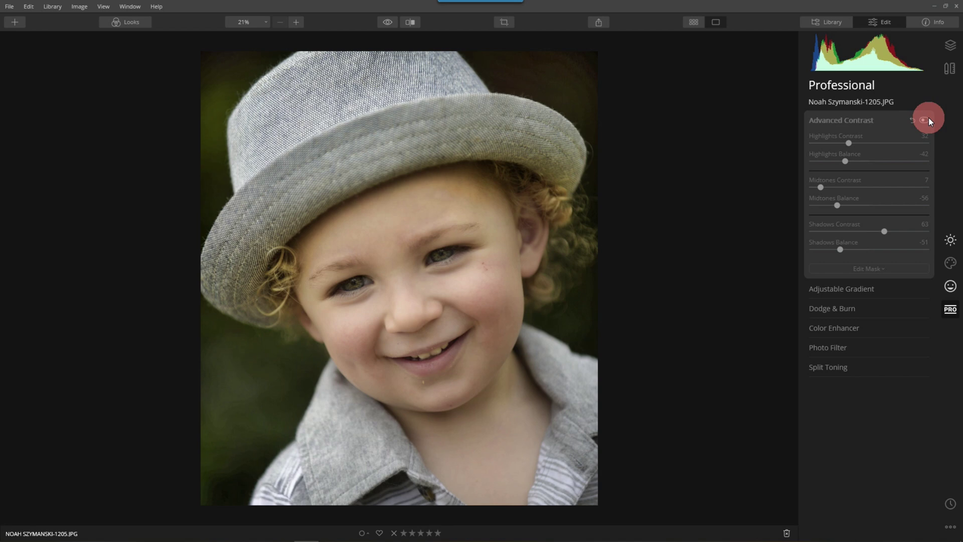
left_click(927, 120)
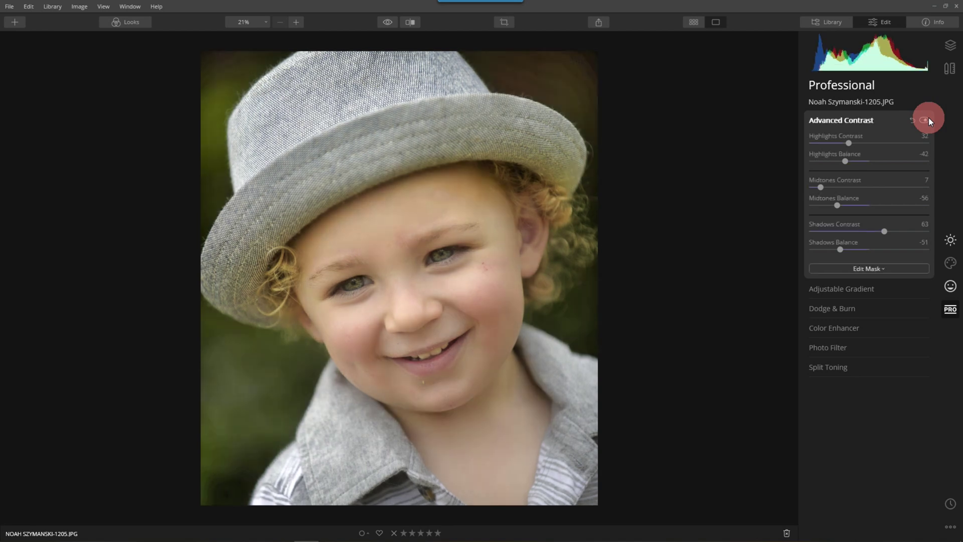